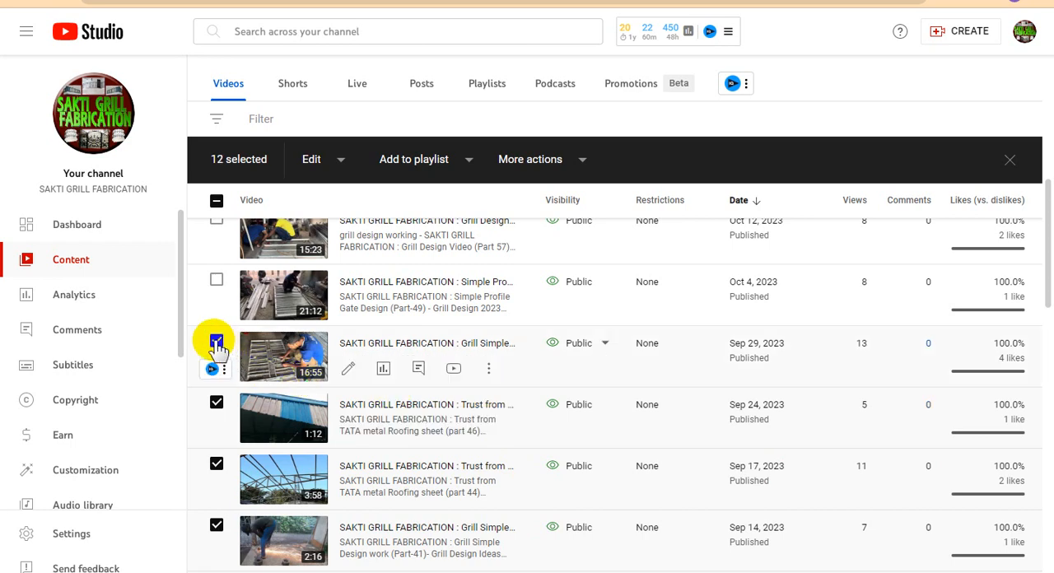
- Open the title and description editor of the "Grill Simple Design work (Part-47)" video and copy its full title
{"action": "left_click", "coordinate": [489, 373]}
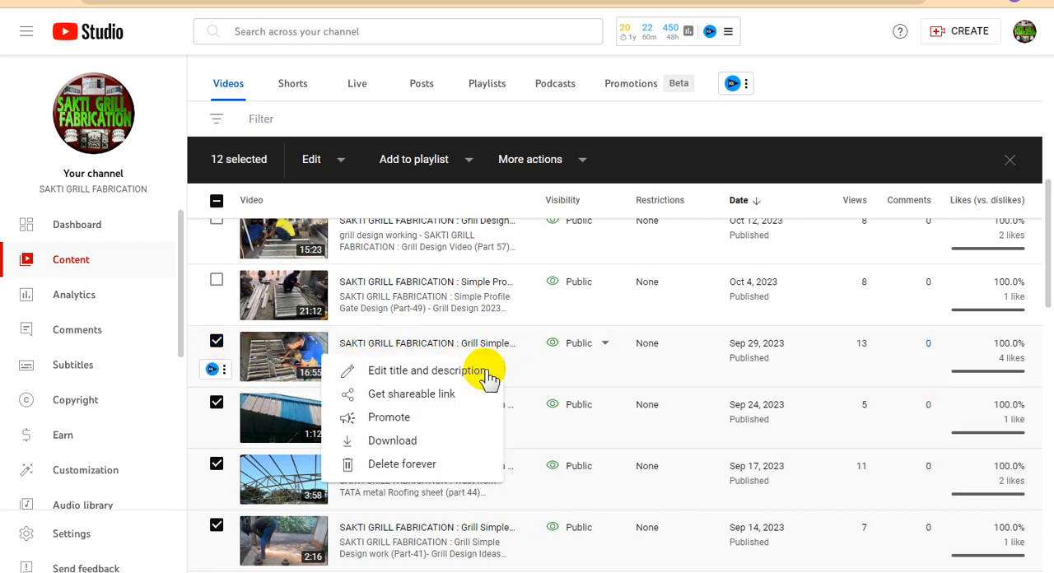
{"action": "left_click", "coordinate": [428, 371]}
{"action": "left_click", "coordinate": [465, 392]}
{"action": "key", "text": "ctrl+a"}
{"action": "key", "text": "ctrl+c"}
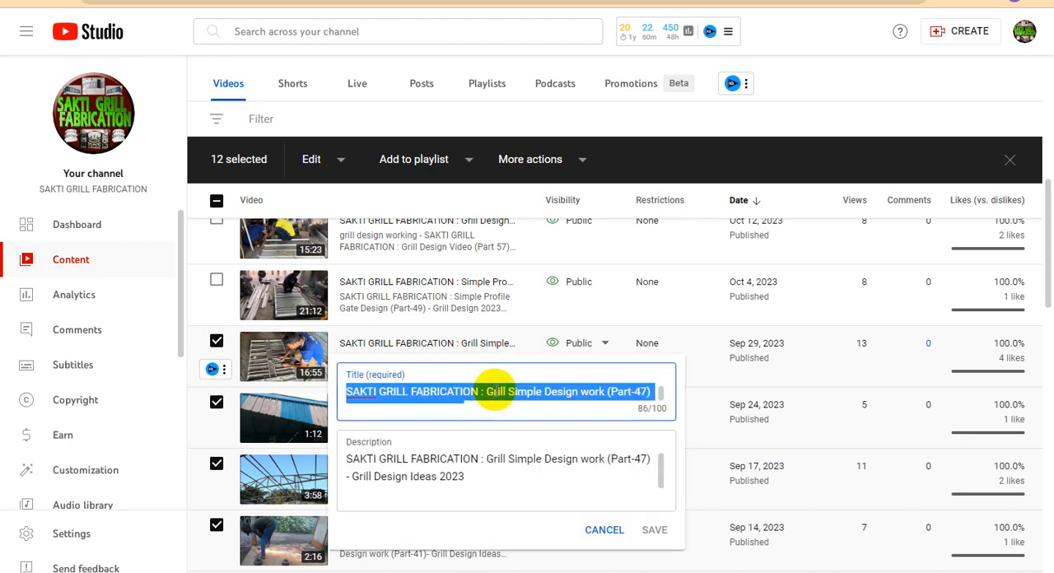
- Switch to Blogger and create a new post titled "SAKTI GRILL FABRICATION : Grill Simple Design work (Part-47) - Grill Design Ideas 2023"
{"action": "left_click", "coordinate": [363, 572]}
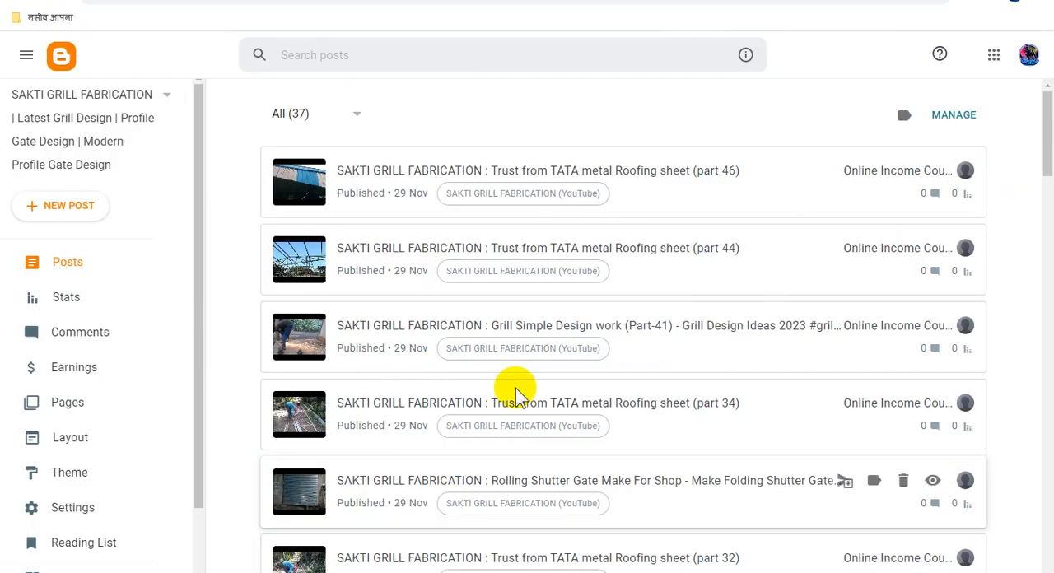
{"action": "left_click", "coordinate": [95, 208]}
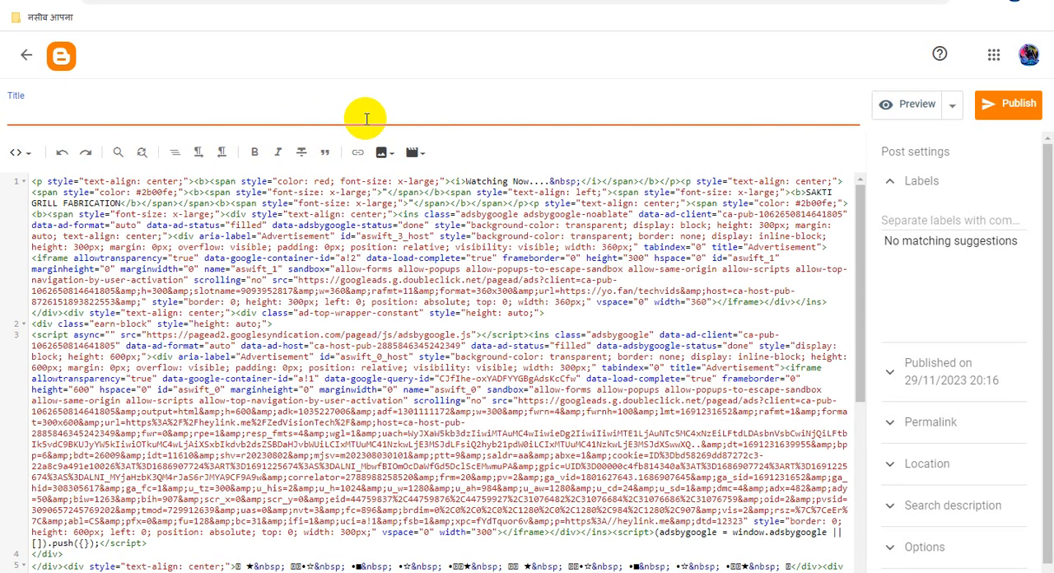
{"action": "key", "text": "ctrl+v"}
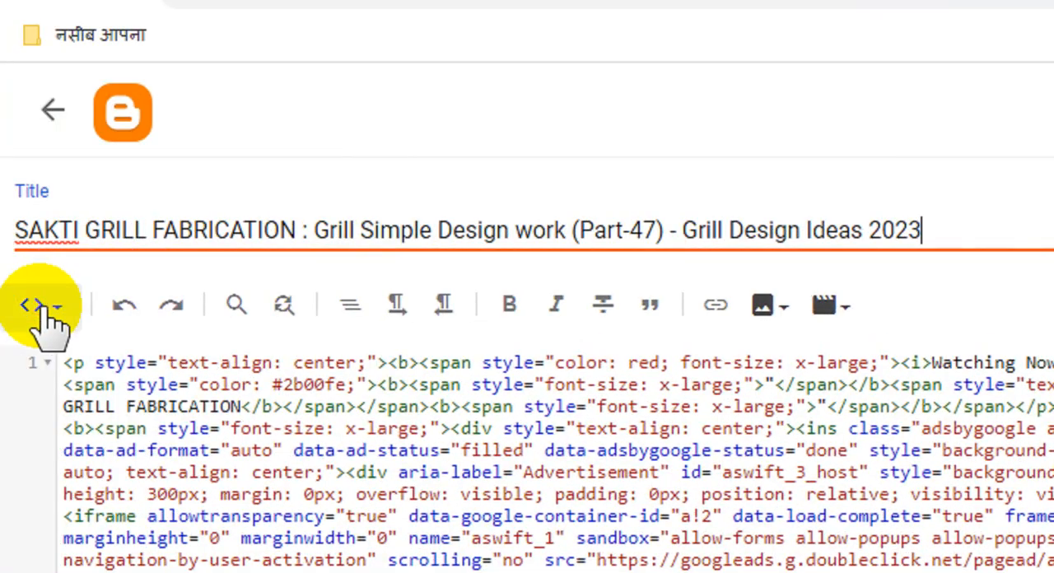
- Switch the post editor from HTML view to Compose view and copy the entire post title
{"action": "left_click", "coordinate": [43, 312]}
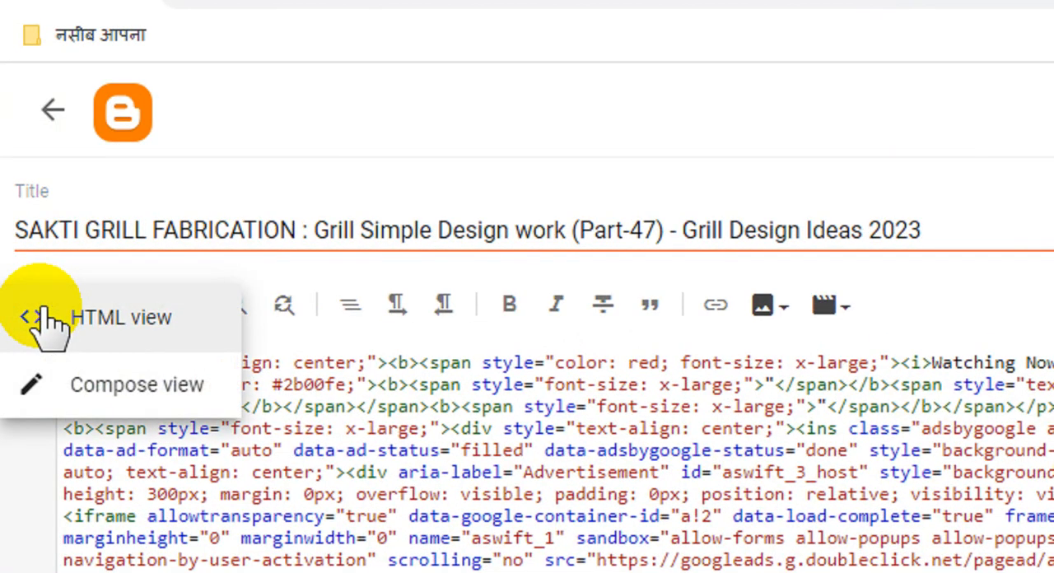
{"action": "left_click", "coordinate": [111, 386]}
{"action": "double_click", "coordinate": [693, 230]}
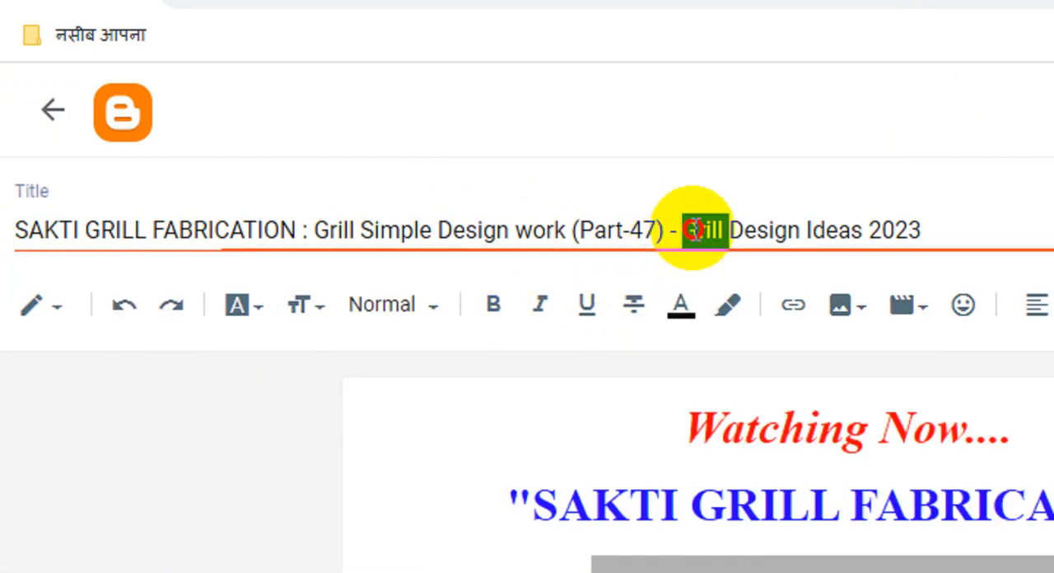
{"action": "triple_click", "coordinate": [694, 230]}
{"action": "right_click", "coordinate": [699, 232]}
{"action": "left_click", "coordinate": [764, 291]}
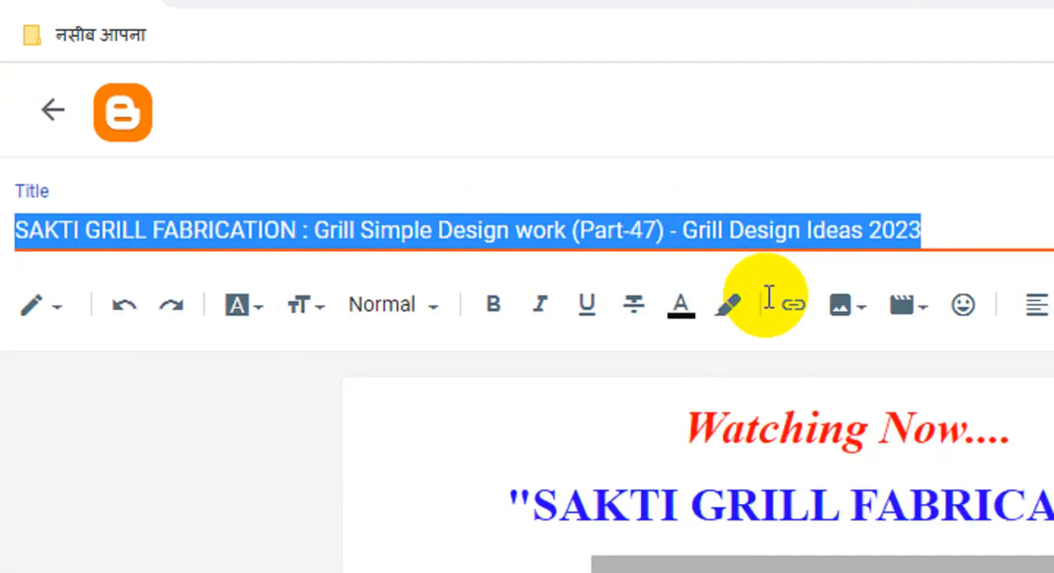
- Replace the red "Title" placeholder below the video box in the post body with the copied post title
{"action": "scroll", "coordinate": [814, 466], "scroll_direction": "down", "scroll_amount": 8}
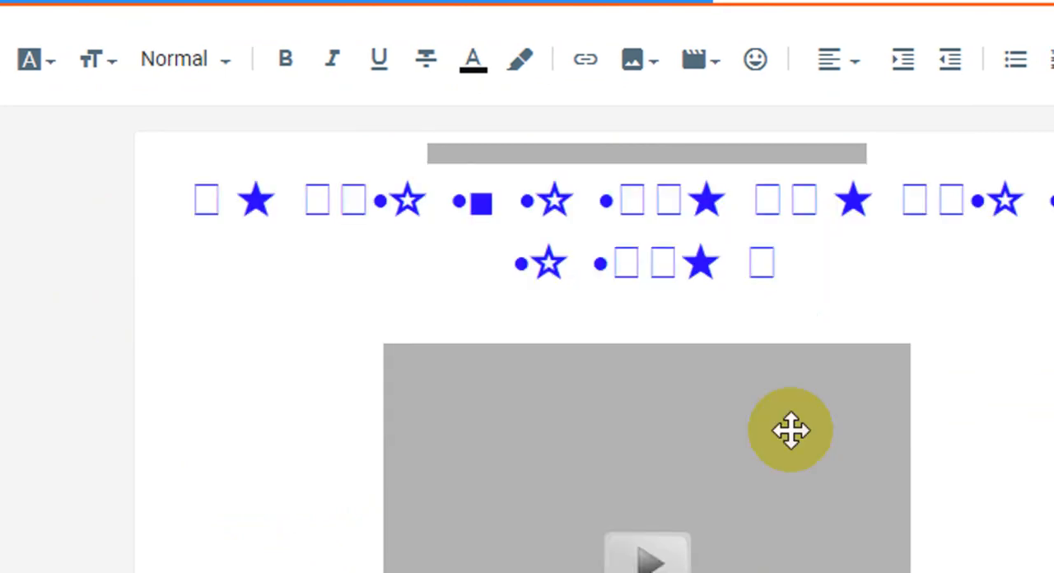
{"action": "scroll", "coordinate": [791, 430], "scroll_direction": "down", "scroll_amount": 2}
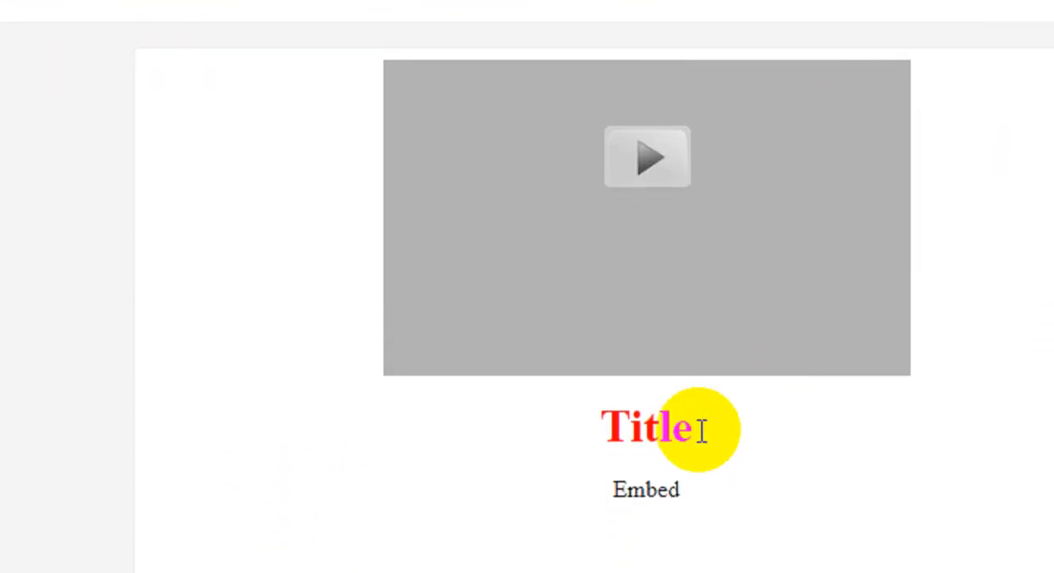
{"action": "left_click_drag", "start_coordinate": [682, 426], "coordinate": [599, 429]}
{"action": "key", "text": "ctrl+v"}
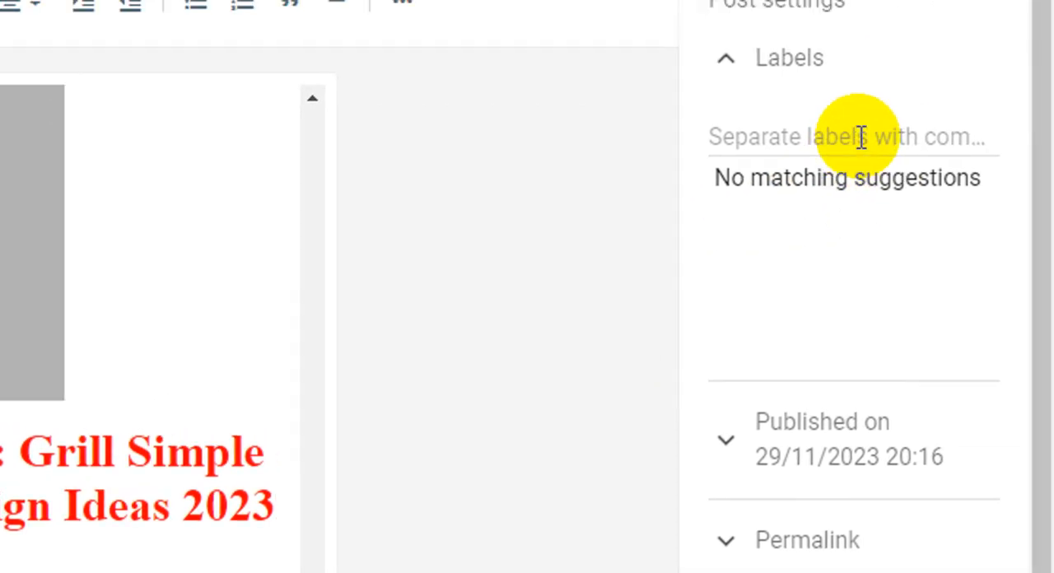
- Assign the label "SAKTI GRILL FABRICATION (YouTube)" and paste the copied post title as the search description
{"action": "left_click", "coordinate": [860, 145]}
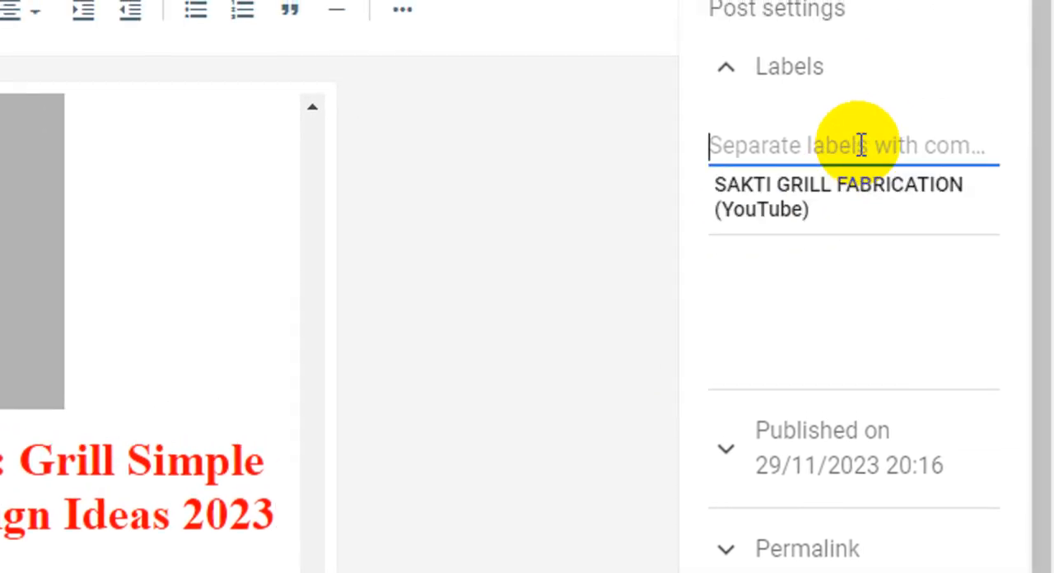
{"action": "left_click", "coordinate": [814, 206]}
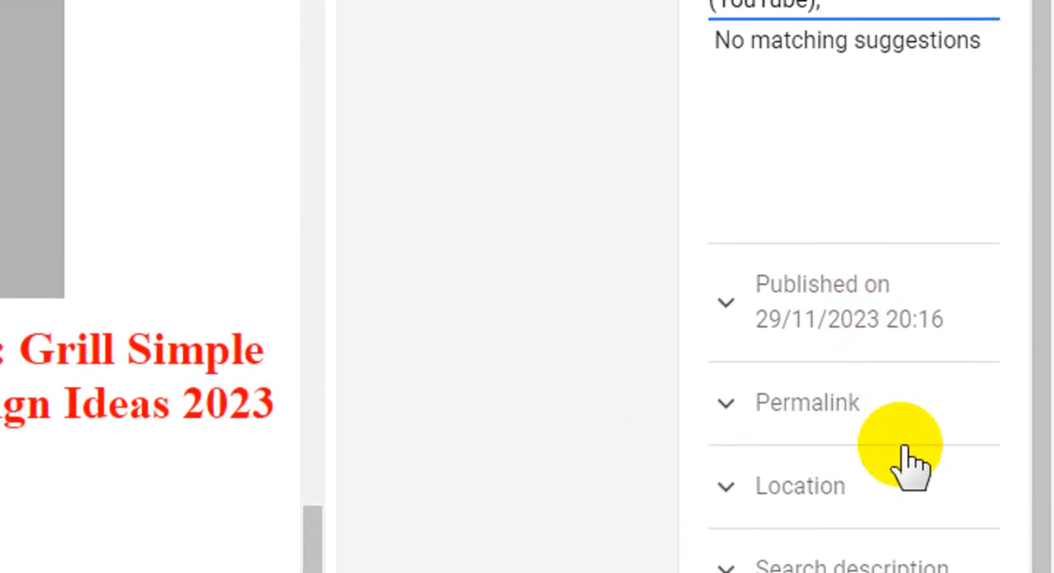
{"action": "left_click", "coordinate": [889, 554]}
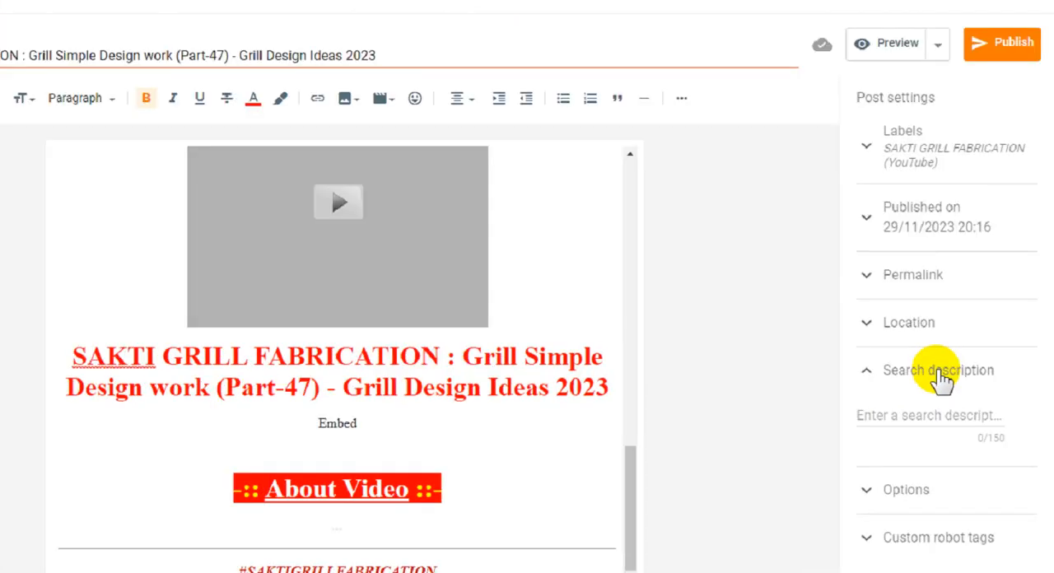
{"action": "key", "text": "ctrl+v"}
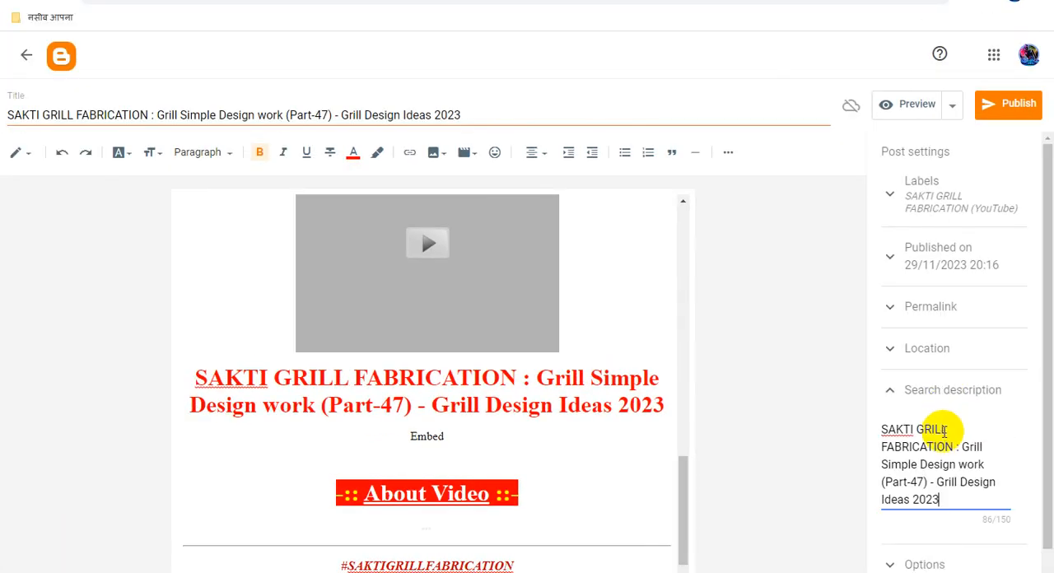
- Set reader comments to "Do not allow; hide existing" and replace the default custom robot tag with all and noodp
{"action": "left_click", "coordinate": [934, 523]}
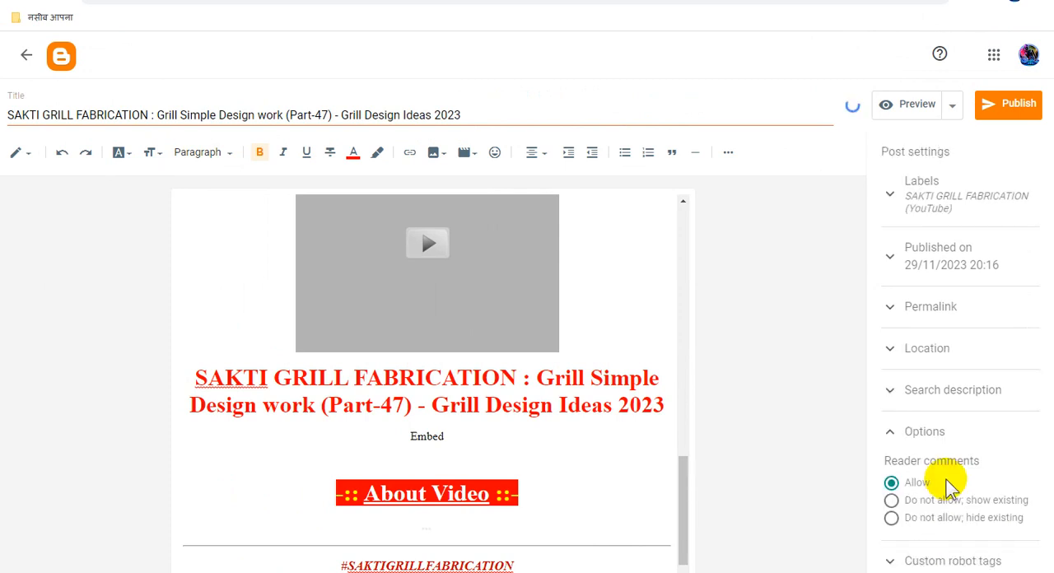
{"action": "left_click", "coordinate": [902, 518]}
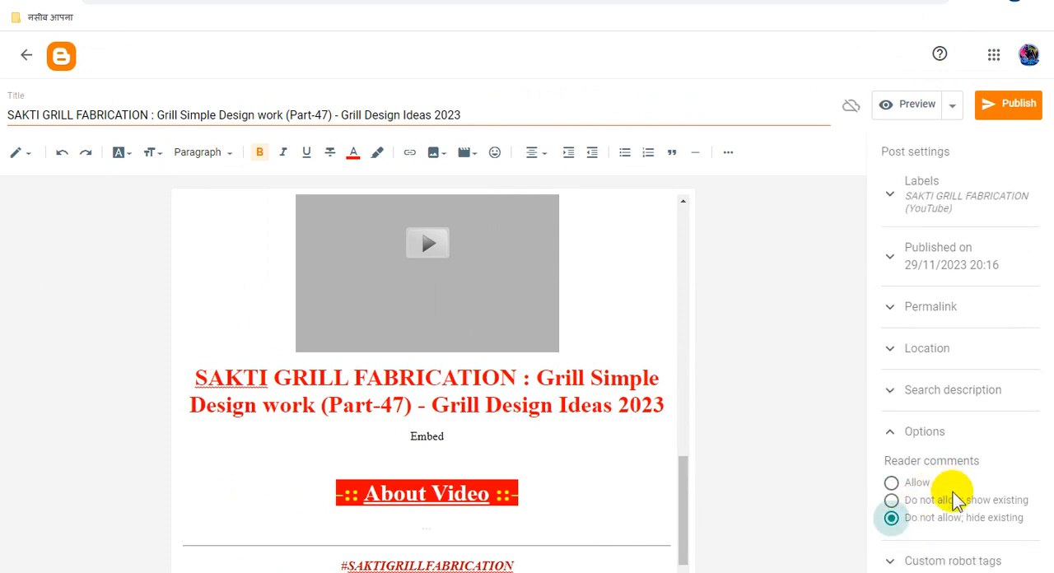
{"action": "left_click", "coordinate": [942, 559]}
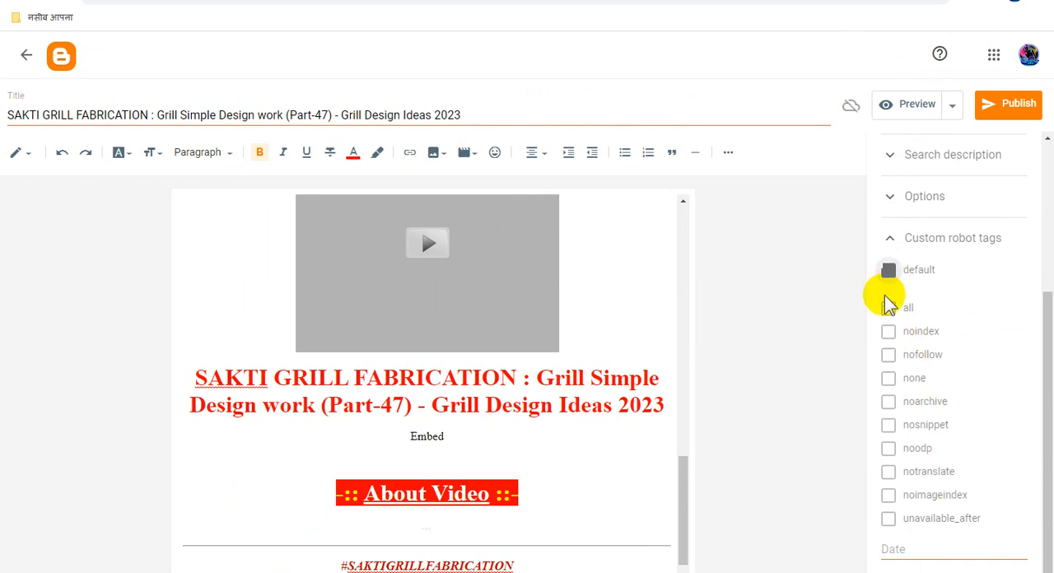
{"action": "left_click", "coordinate": [888, 309]}
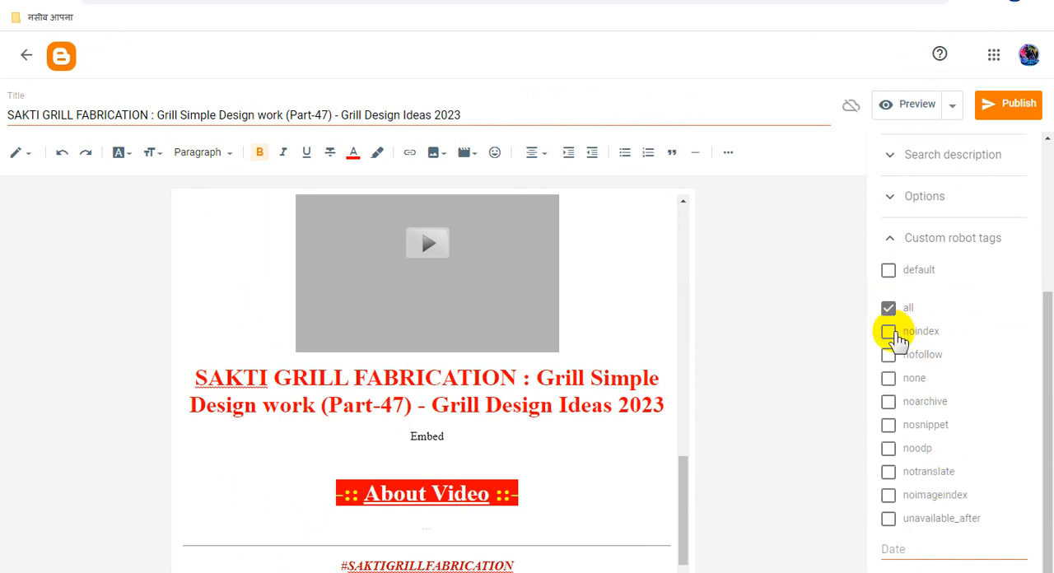
{"action": "left_click", "coordinate": [891, 445]}
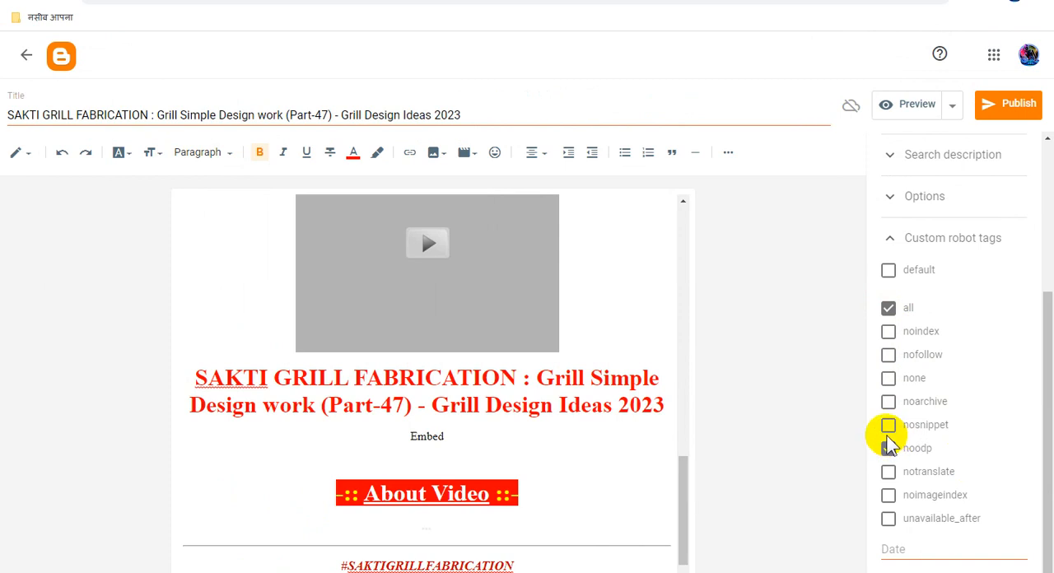
{"action": "left_click", "coordinate": [889, 445]}
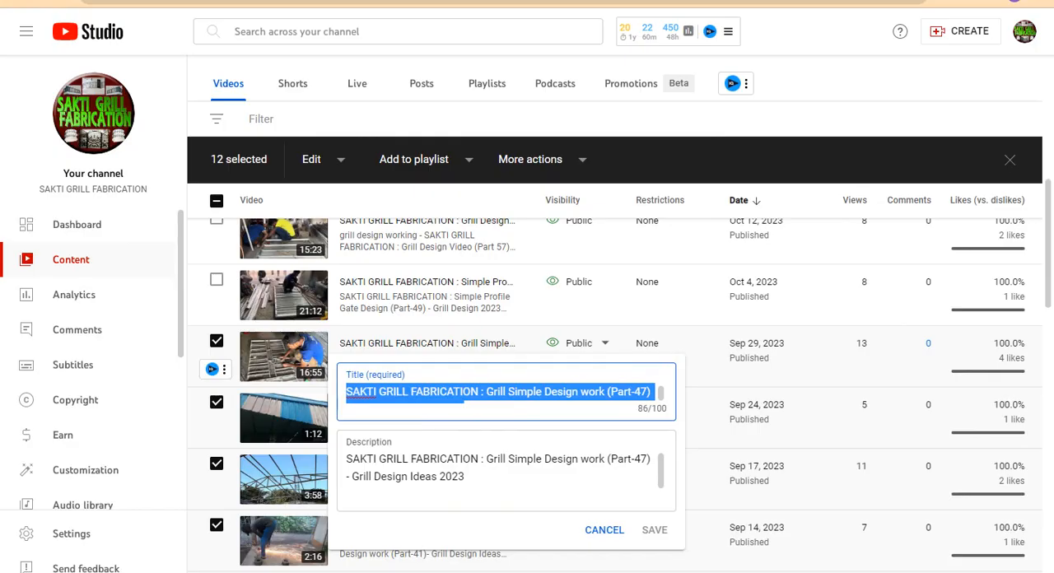
- In YouTube Studio, open Advanced Embed for the Part-47 video and set player size 853x480, autoplay on and related videos off
{"action": "left_click", "coordinate": [860, 85]}
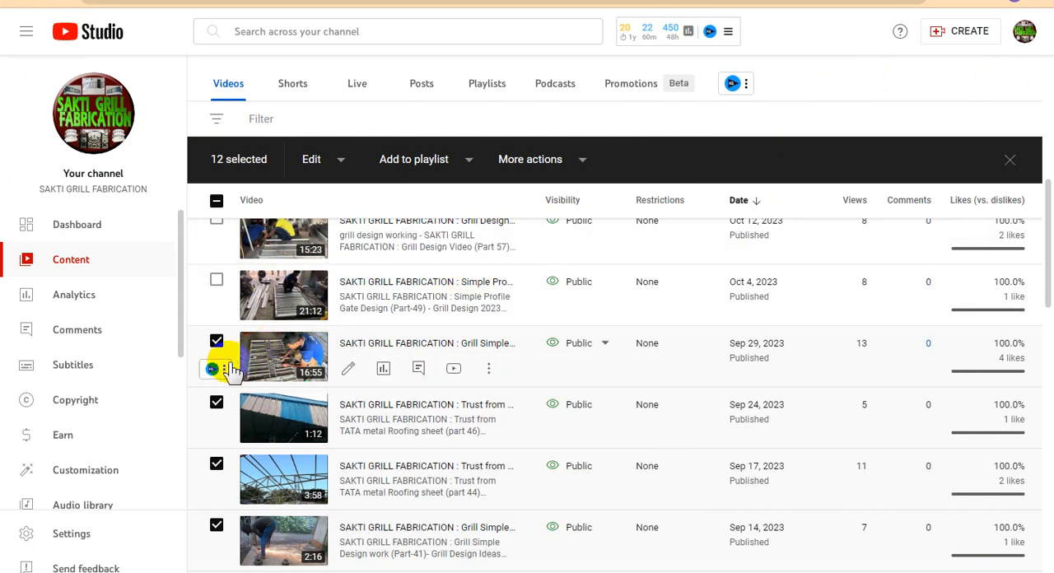
{"action": "left_click", "coordinate": [221, 370]}
{"action": "left_click", "coordinate": [239, 397]}
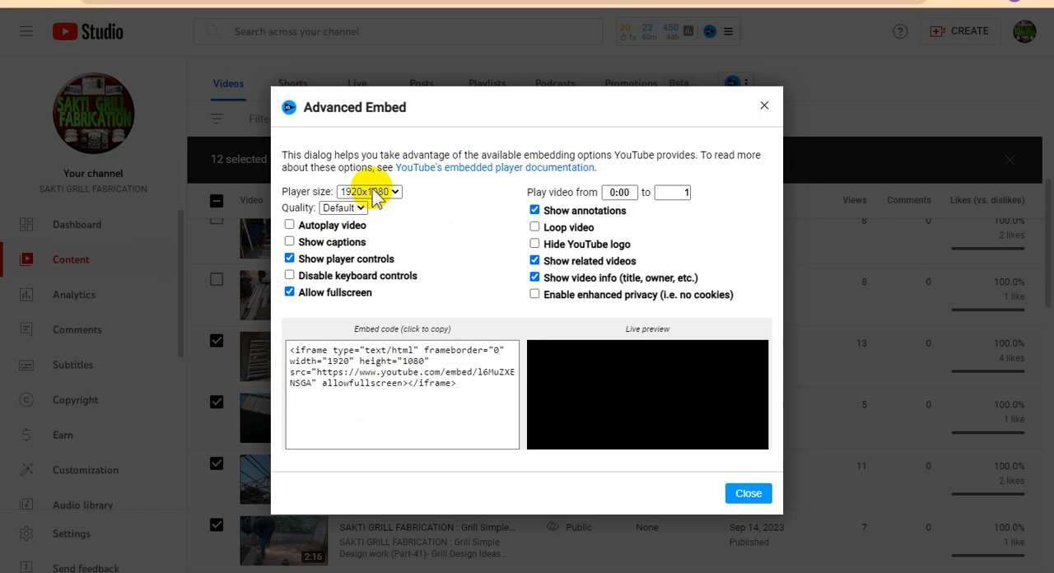
{"action": "left_click", "coordinate": [370, 191]}
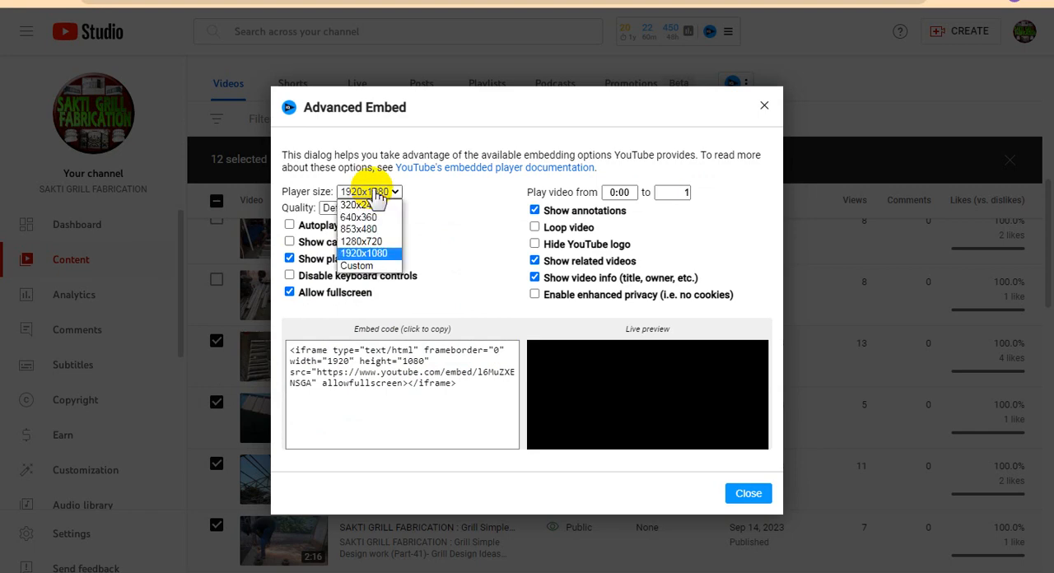
{"action": "left_click", "coordinate": [325, 231]}
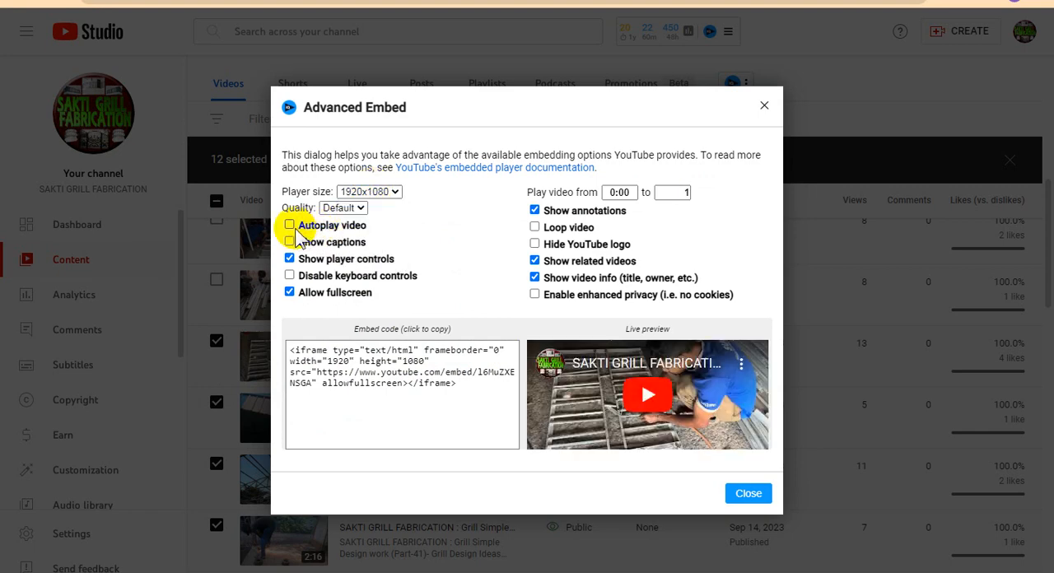
{"action": "left_click", "coordinate": [289, 225]}
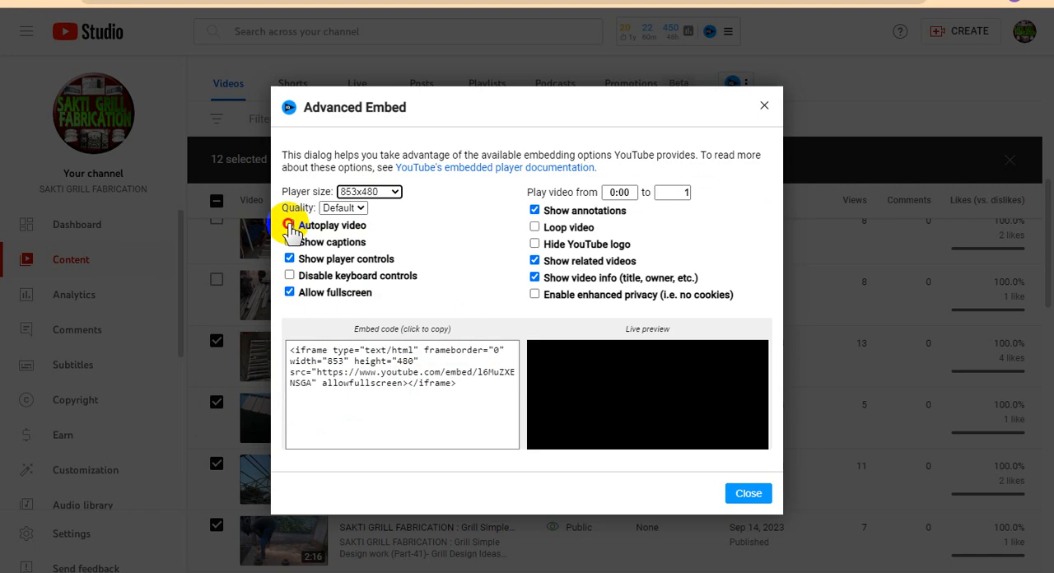
{"action": "left_click", "coordinate": [535, 261]}
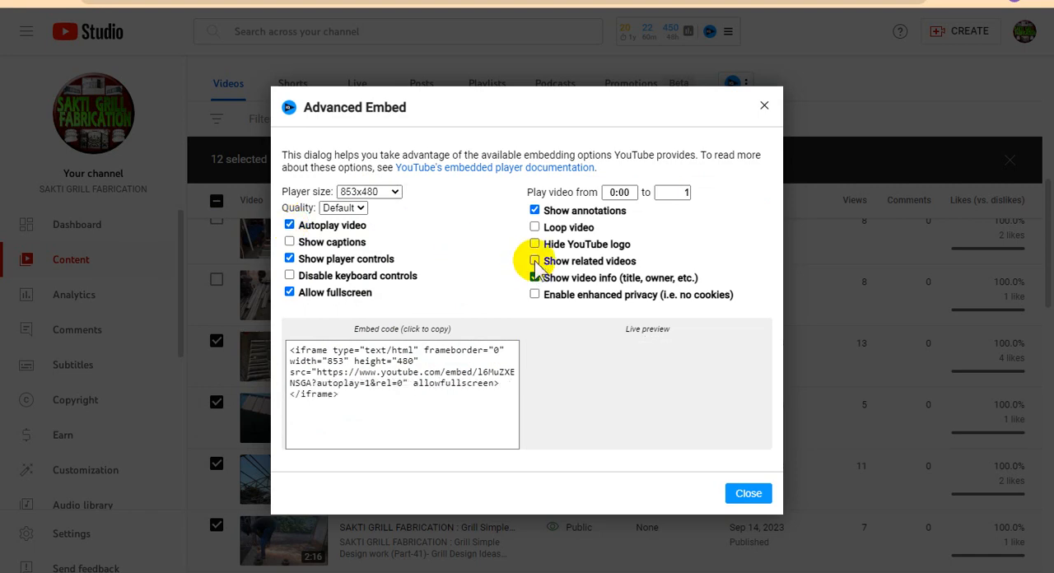
- Copy the complete iframe embed code generated for the Part-47 video
{"action": "left_click", "coordinate": [406, 373]}
{"action": "right_click", "coordinate": [404, 368]}
{"action": "left_click", "coordinate": [424, 377]}
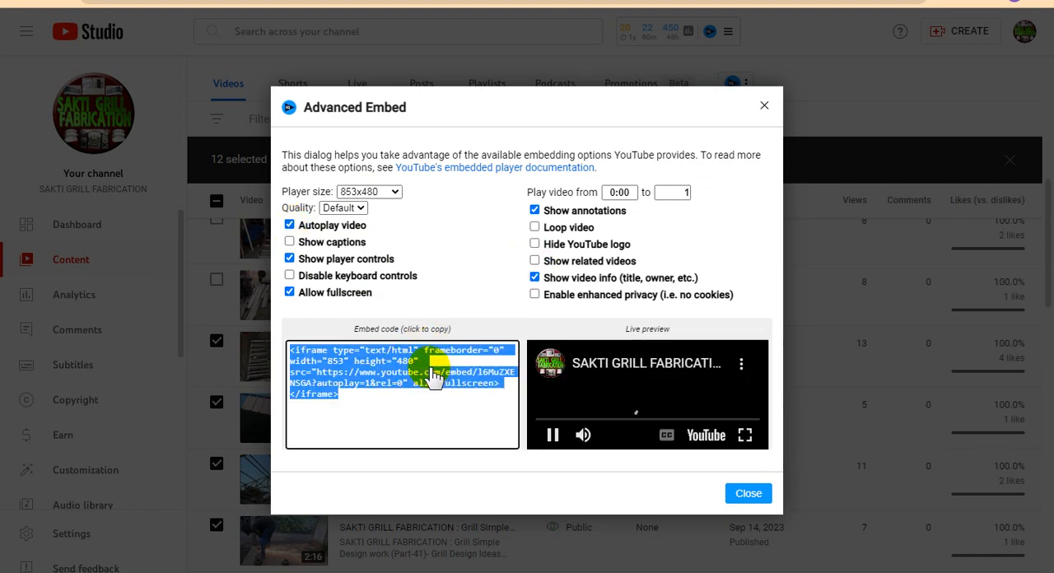
- Return to the Blogger post, switch to HTML view and replace the "Embed" placeholder with the copied iframe code
{"action": "left_click", "coordinate": [342, 571]}
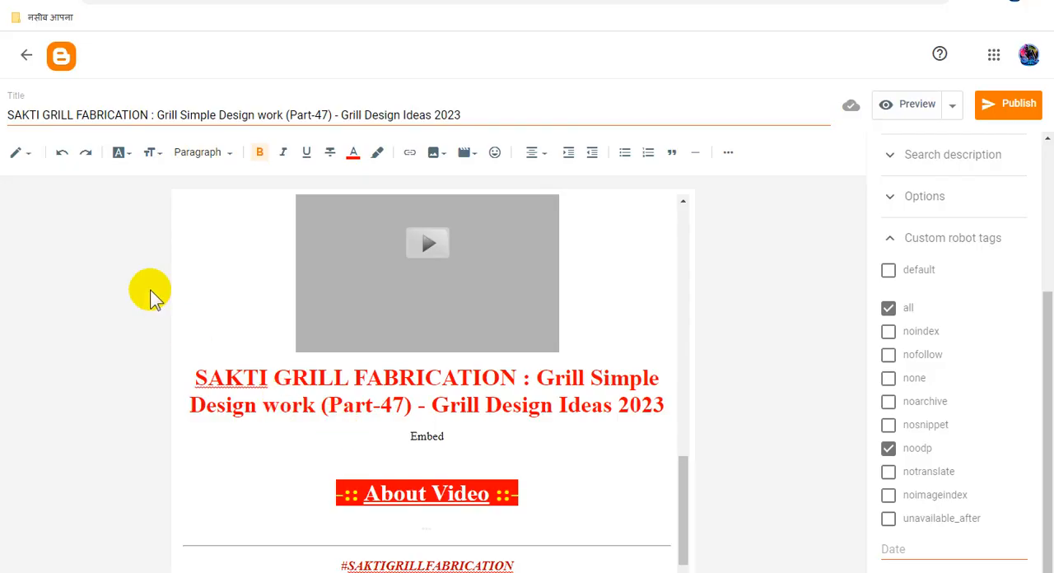
{"action": "left_click", "coordinate": [36, 158]}
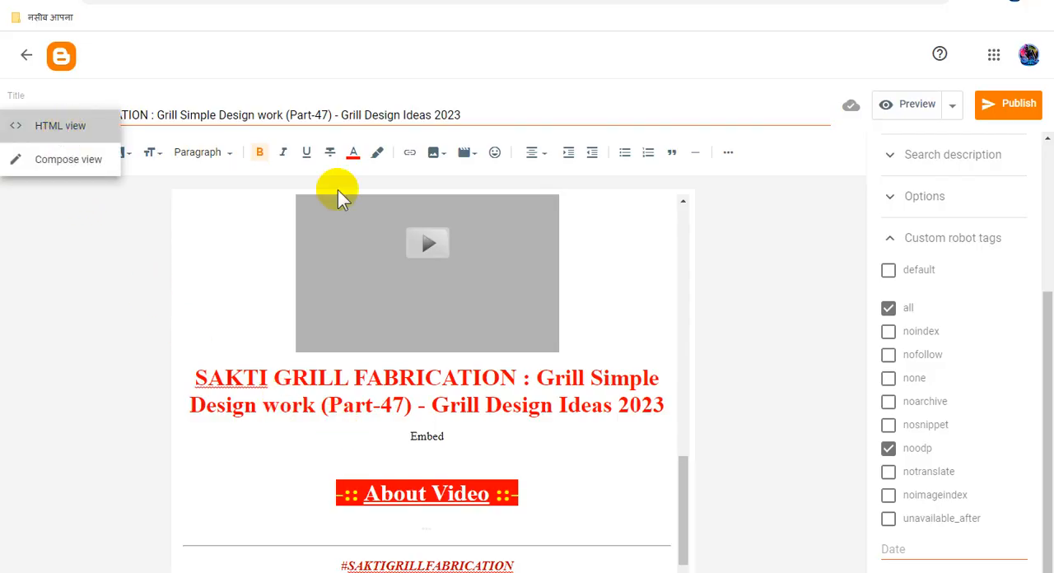
{"action": "scroll", "coordinate": [459, 382], "scroll_direction": "down", "scroll_amount": 5}
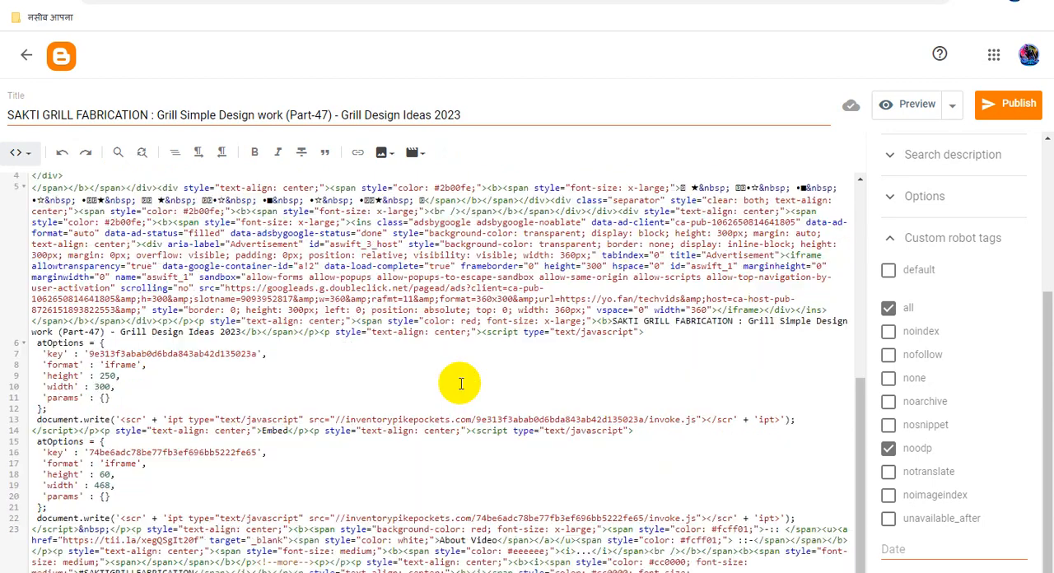
{"action": "double_click", "coordinate": [278, 432]}
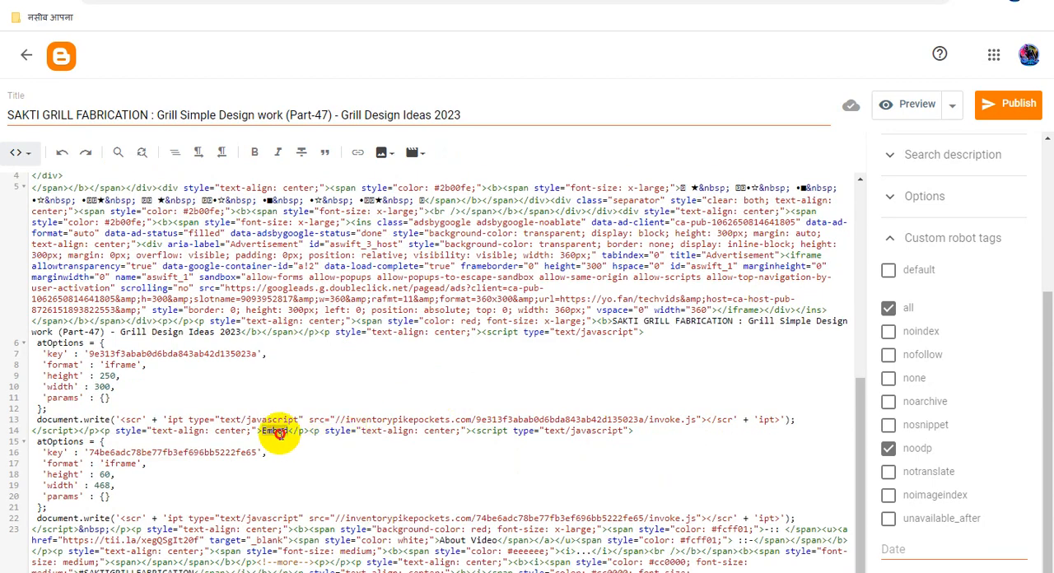
{"action": "key", "text": "ctrl+v"}
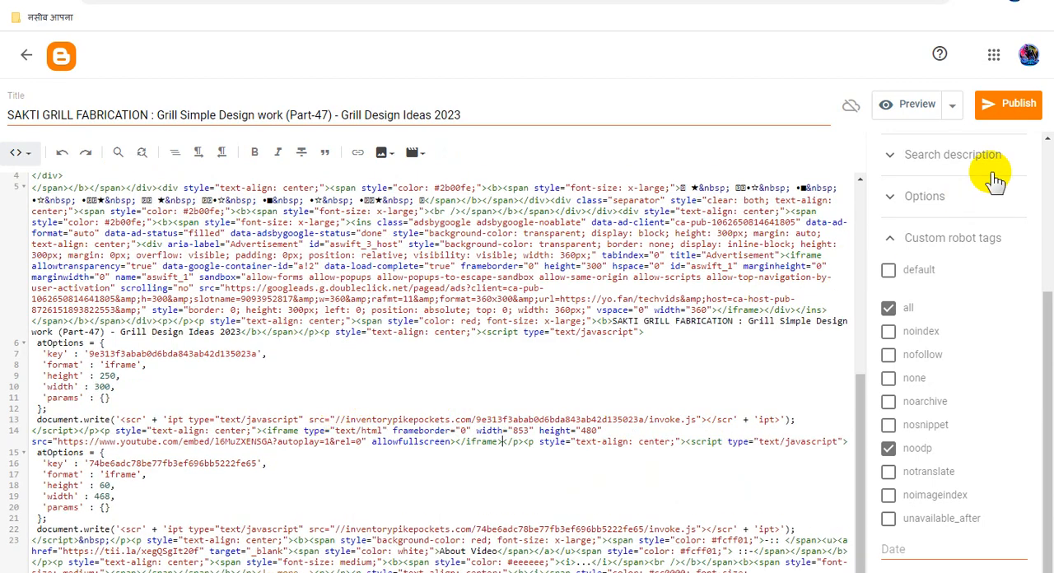
- Bring up the publish confirmation for the post and cancel it
{"action": "left_click", "coordinate": [1011, 118]}
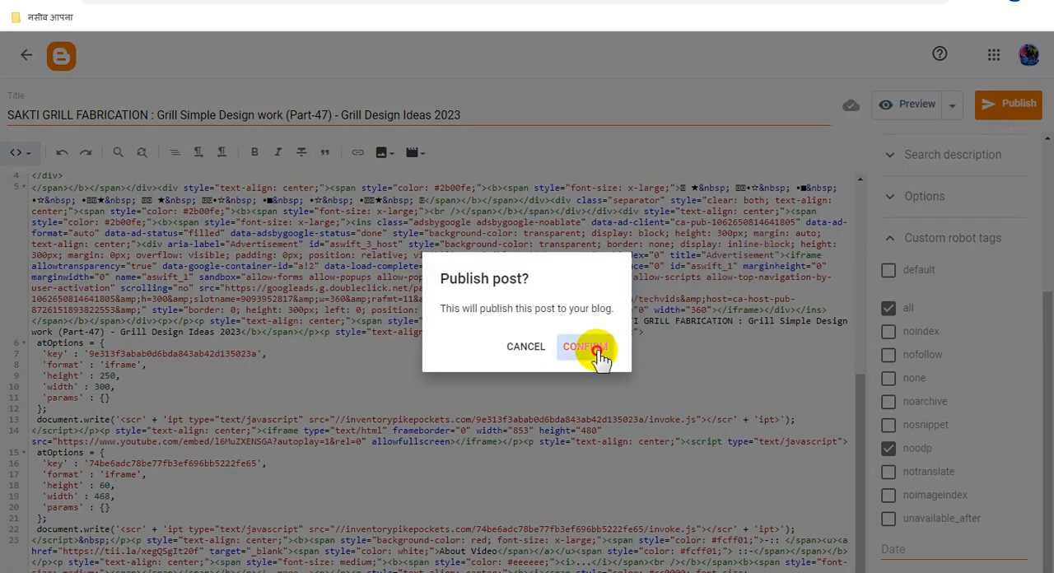
{"action": "left_click", "coordinate": [524, 347]}
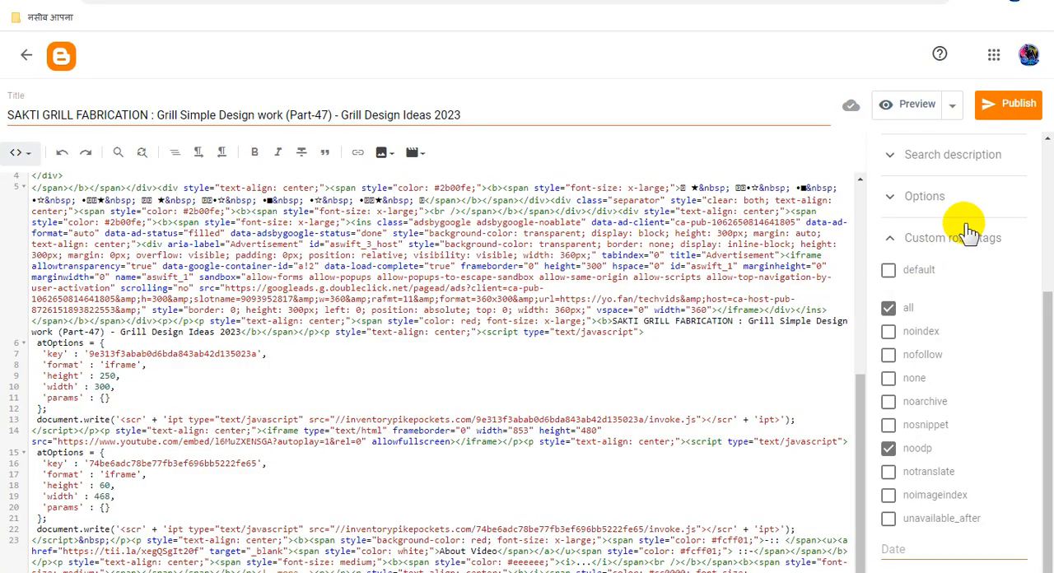
- Set the Part-47 post's publish date to 30 Nov 2023 and check it against the system calendar
{"action": "scroll", "coordinate": [965, 284], "scroll_direction": "up", "scroll_amount": 3}
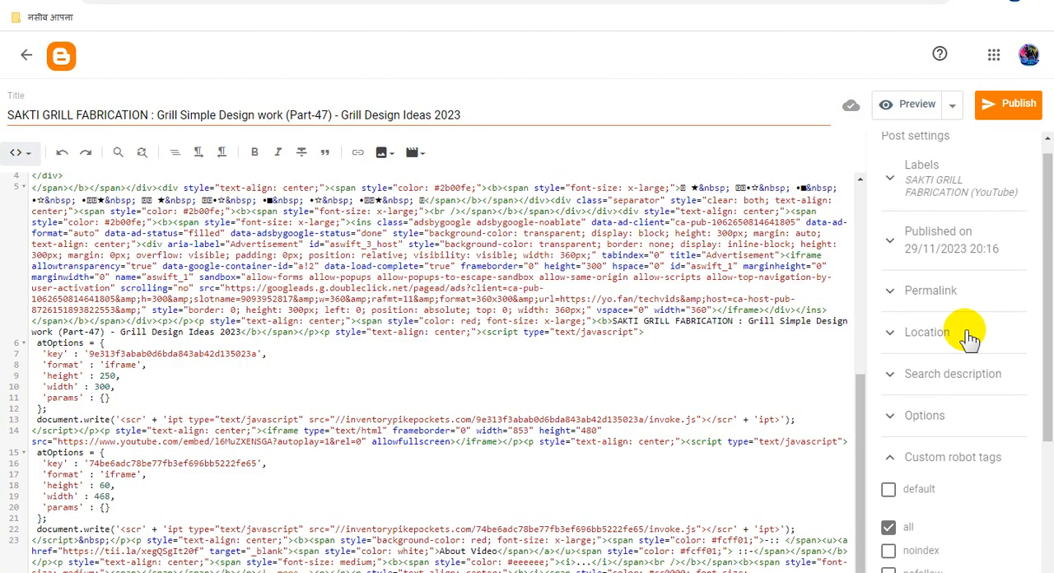
{"action": "left_click", "coordinate": [994, 266]}
{"action": "scroll", "coordinate": [943, 329], "scroll_direction": "down", "scroll_amount": 2}
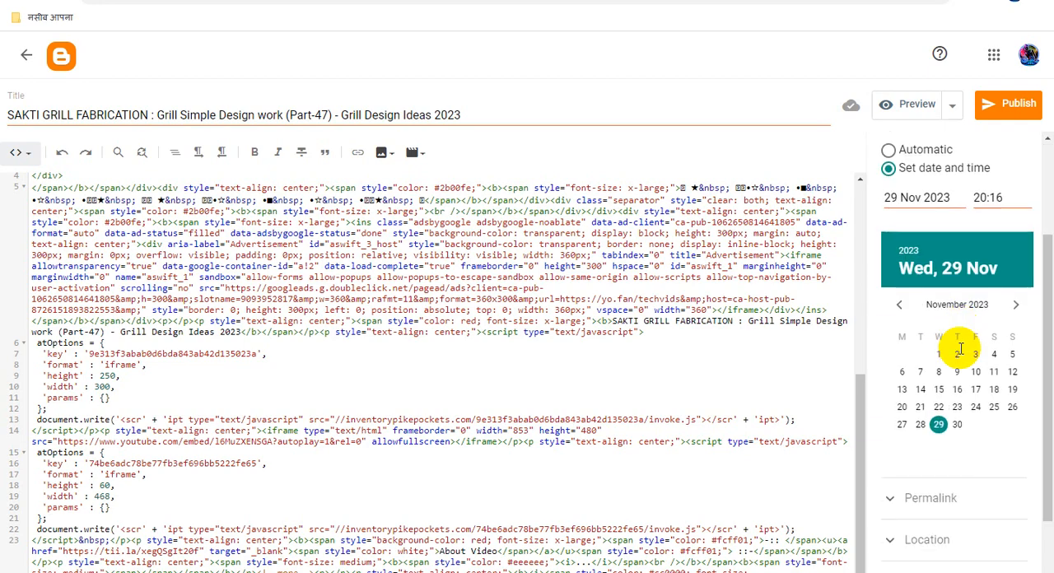
{"action": "left_click", "coordinate": [958, 425]}
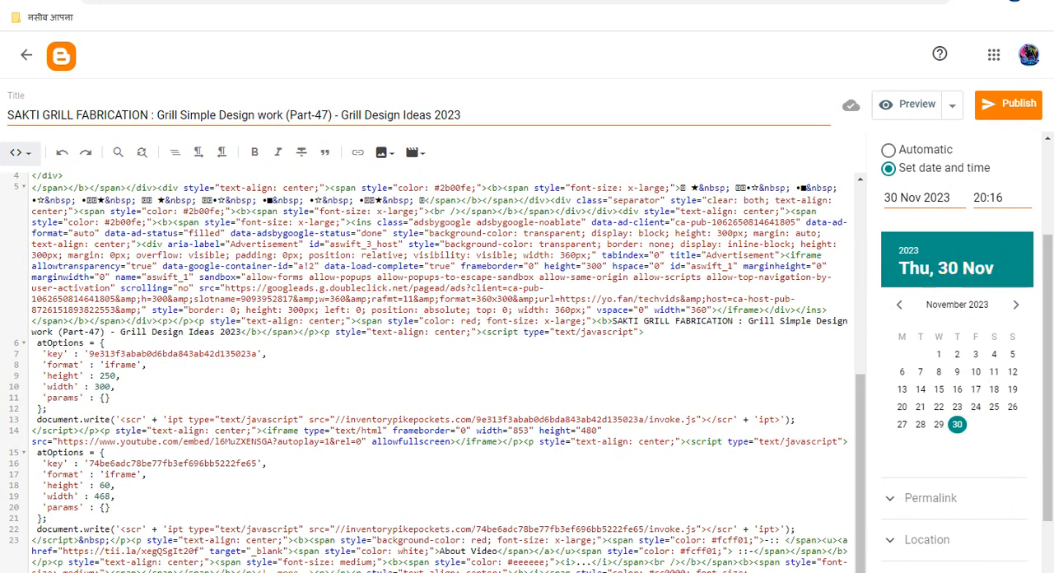
{"action": "left_click", "coordinate": [1008, 571]}
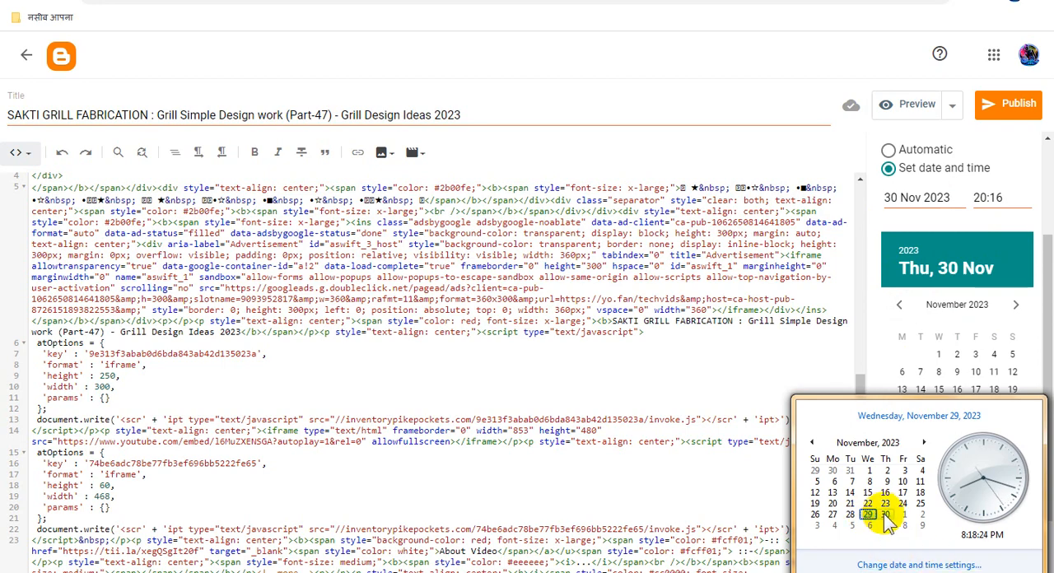
- Publish the Part-47 post on its scheduled date and confirm the scheduling
{"action": "left_click", "coordinate": [1019, 112]}
{"action": "left_click", "coordinate": [1019, 112]}
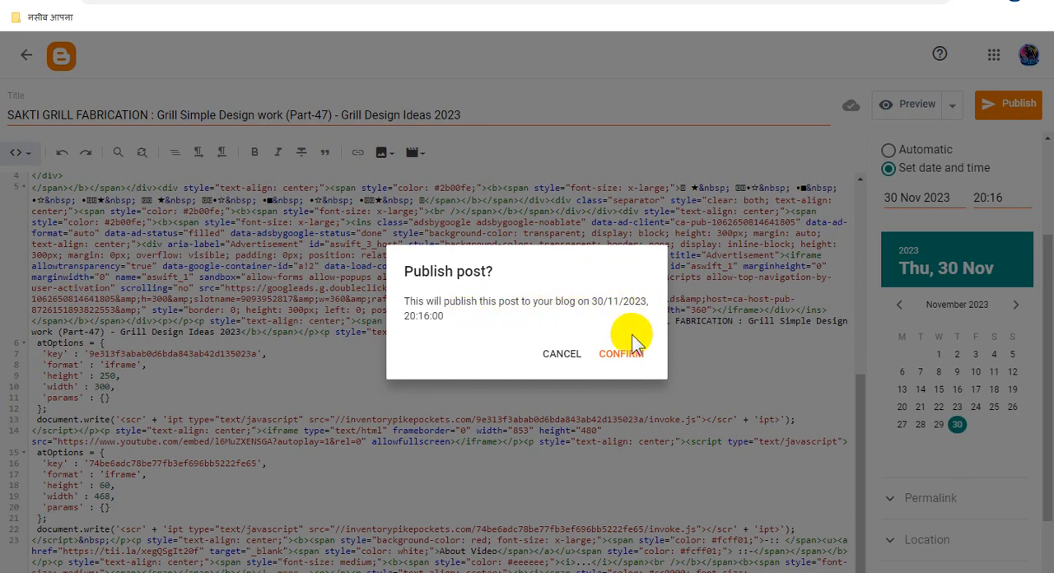
{"action": "left_click", "coordinate": [631, 356]}
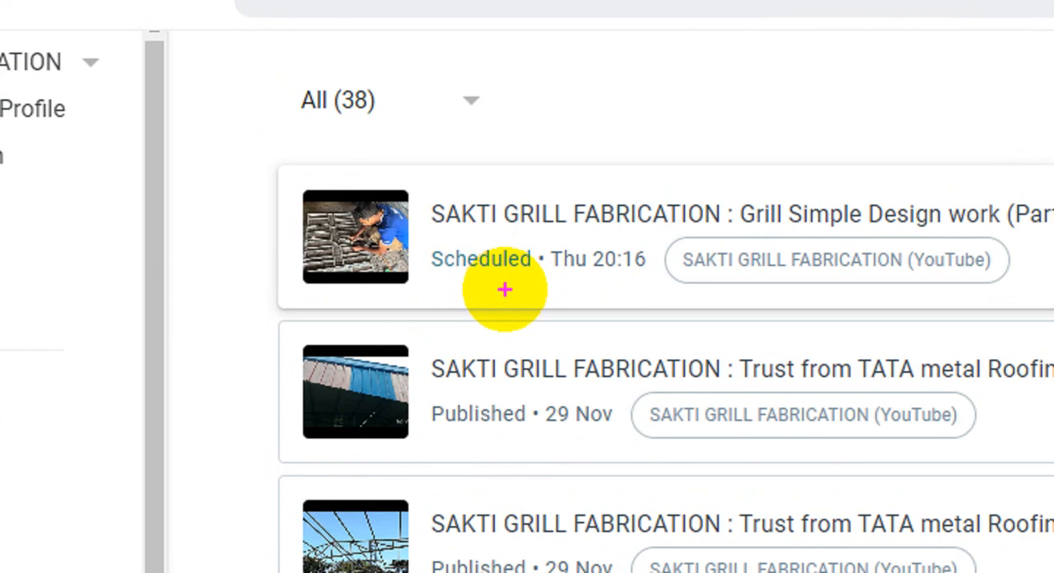
{"action": "mouse_move", "coordinate": [419, 237]}
{"action": "left_mouse_down"}
{"action": "mouse_move", "coordinate": [545, 297]}
{"action": "mouse_move", "coordinate": [656, 301]}
{"action": "mouse_move", "coordinate": [879, 349]}
{"action": "left_mouse_up"}
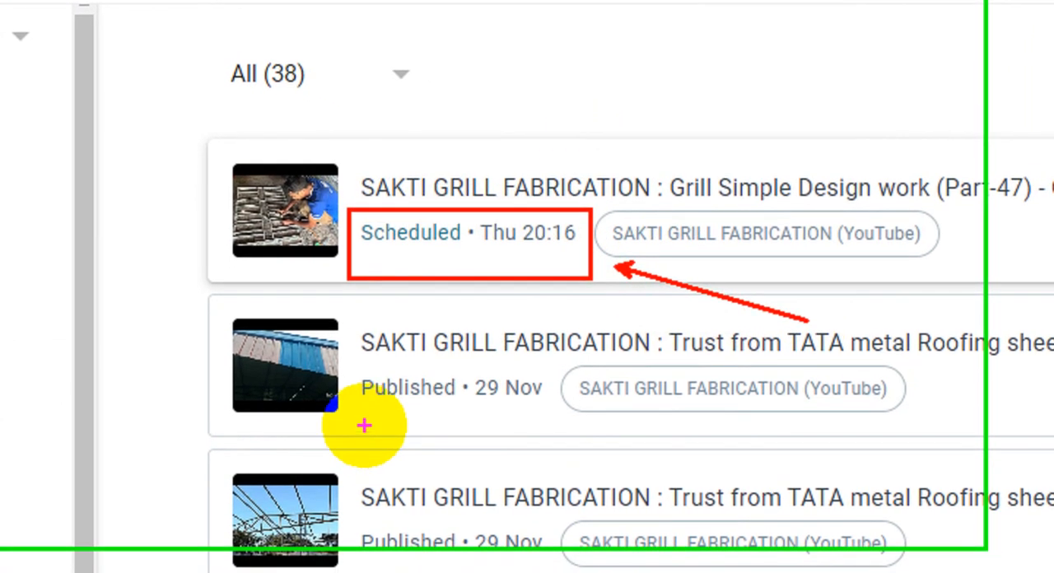
{"action": "mouse_move", "coordinate": [364, 425]}
{"action": "left_mouse_down"}
{"action": "mouse_move", "coordinate": [502, 405]}
{"action": "mouse_move", "coordinate": [602, 365]}
{"action": "left_mouse_up"}
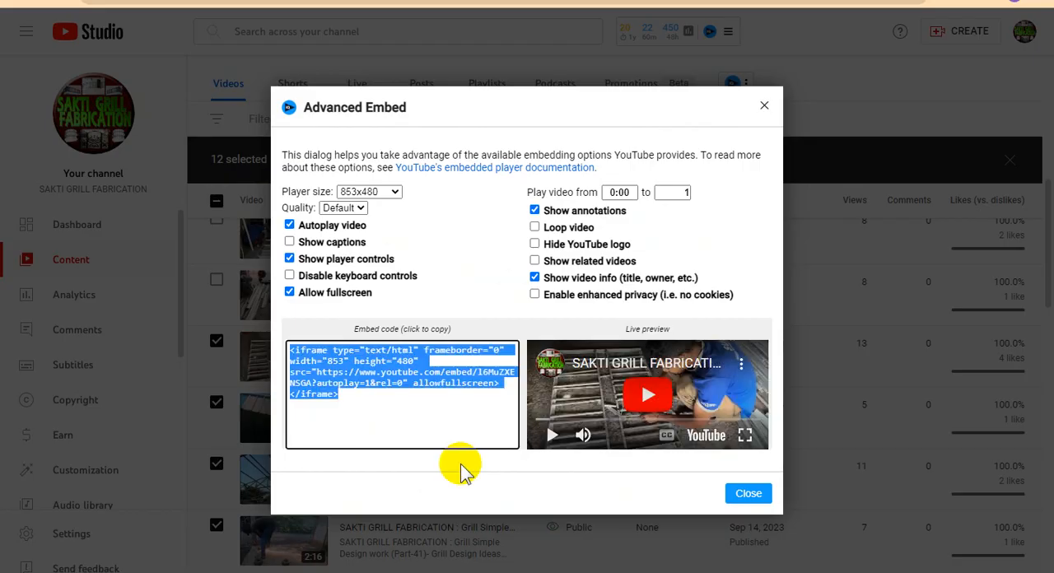
- Switch to YouTube Studio, open the title and description editor of the Part-49 video and copy its full title
{"action": "left_click", "coordinate": [745, 492]}
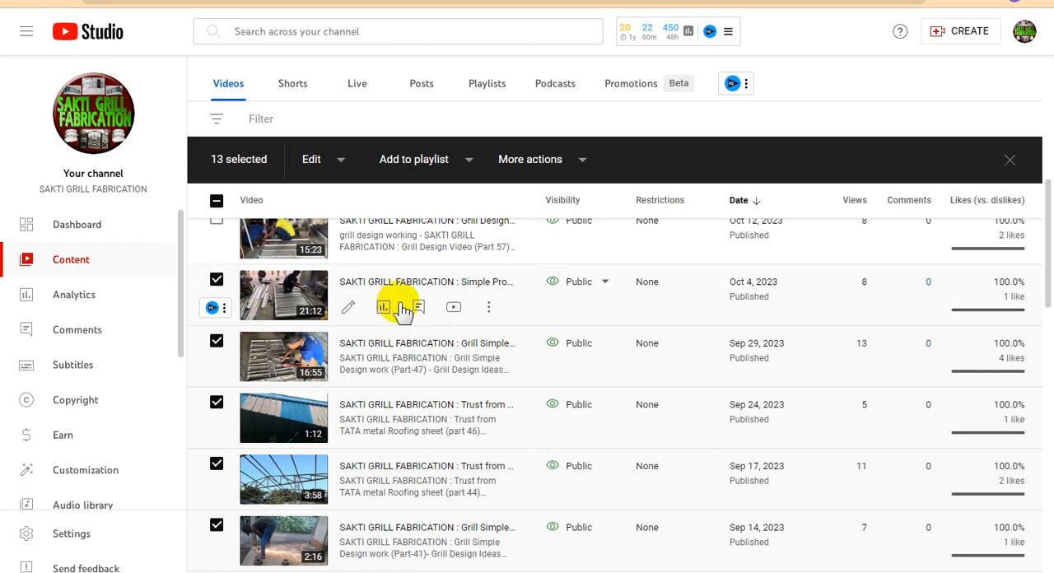
{"action": "left_click", "coordinate": [489, 307]}
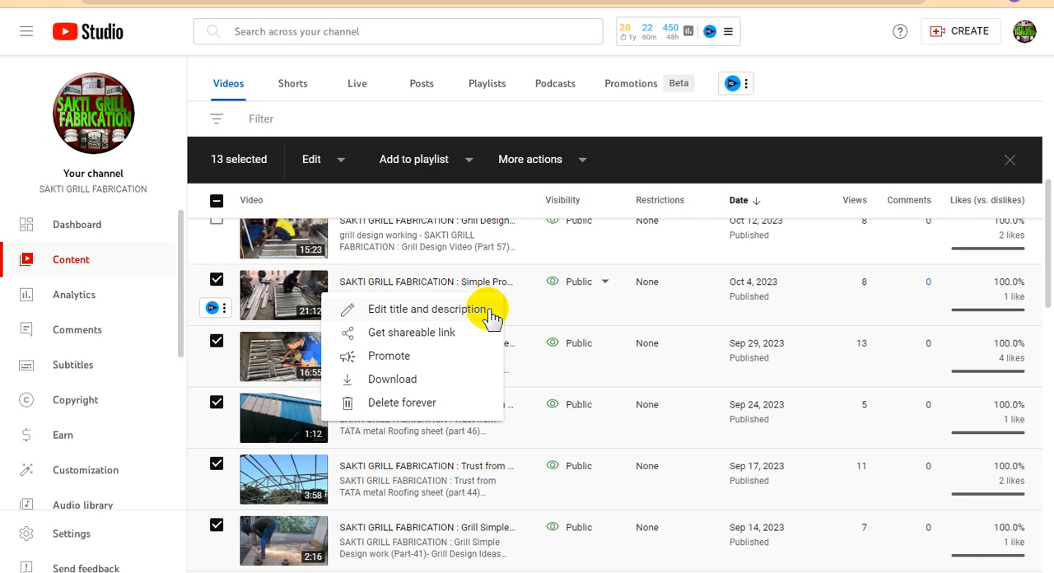
{"action": "left_click", "coordinate": [461, 317]}
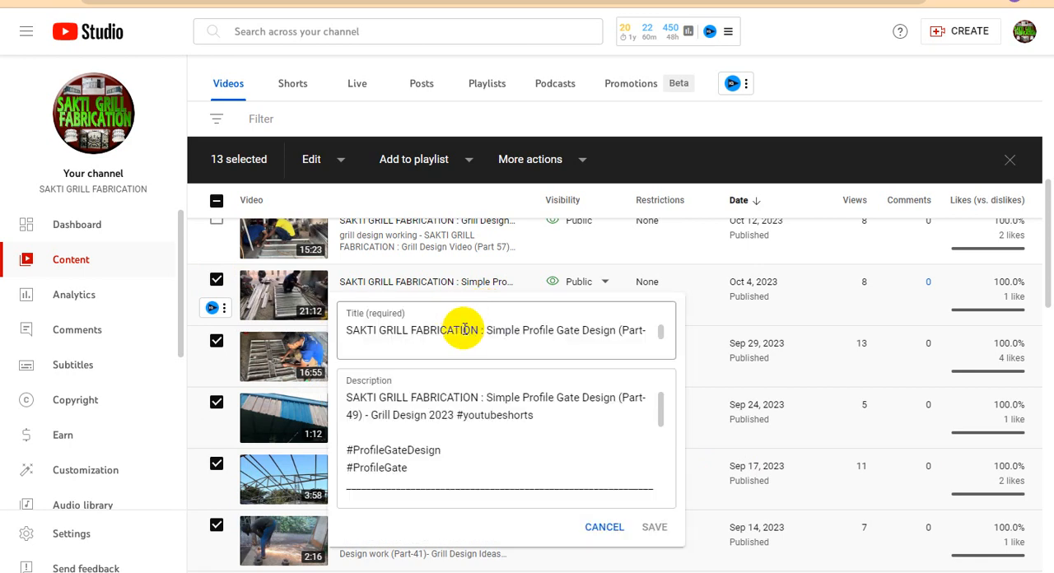
{"action": "left_click", "coordinate": [488, 330]}
{"action": "key", "text": "ctrl+a"}
{"action": "key", "text": "ctrl+c"}
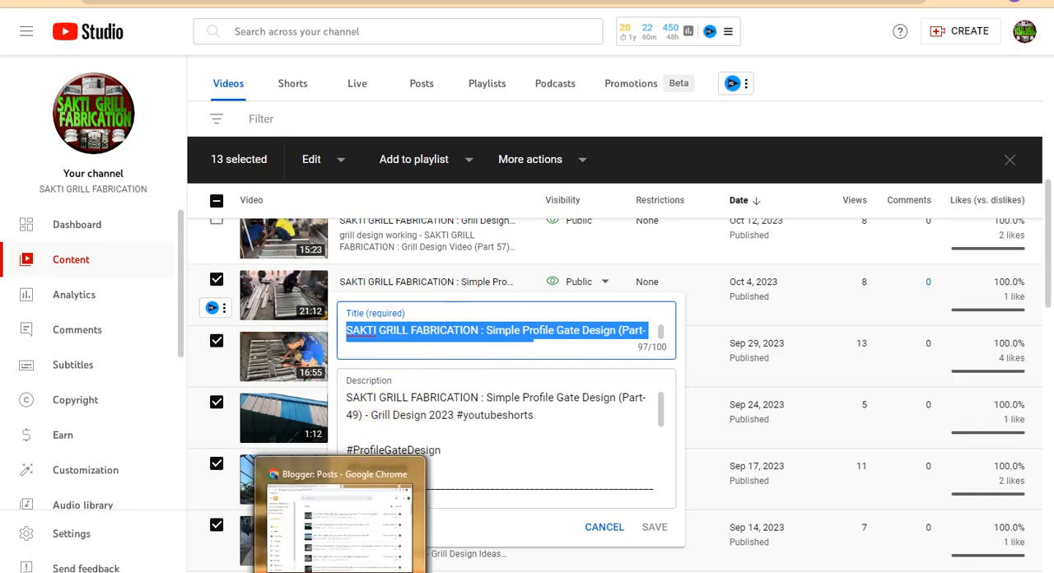
- Back in Blogger, create a new post titled "SAKTI GRILL FABRICATION : Simple Profile Gate Design (Part-49) - Grill Design 2023 #youtubeshorts"
{"action": "left_click", "coordinate": [341, 572]}
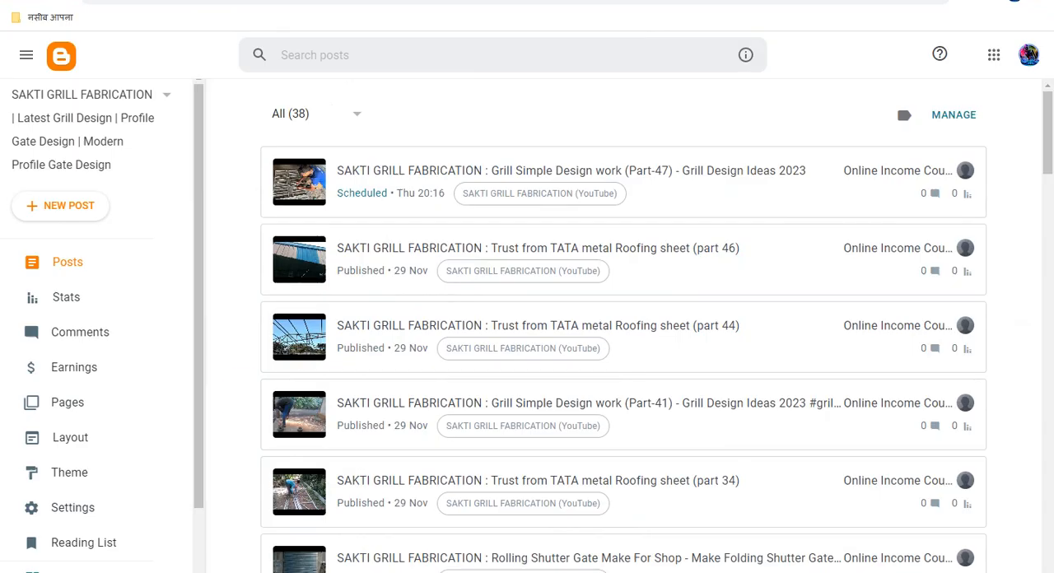
{"action": "left_click", "coordinate": [77, 210]}
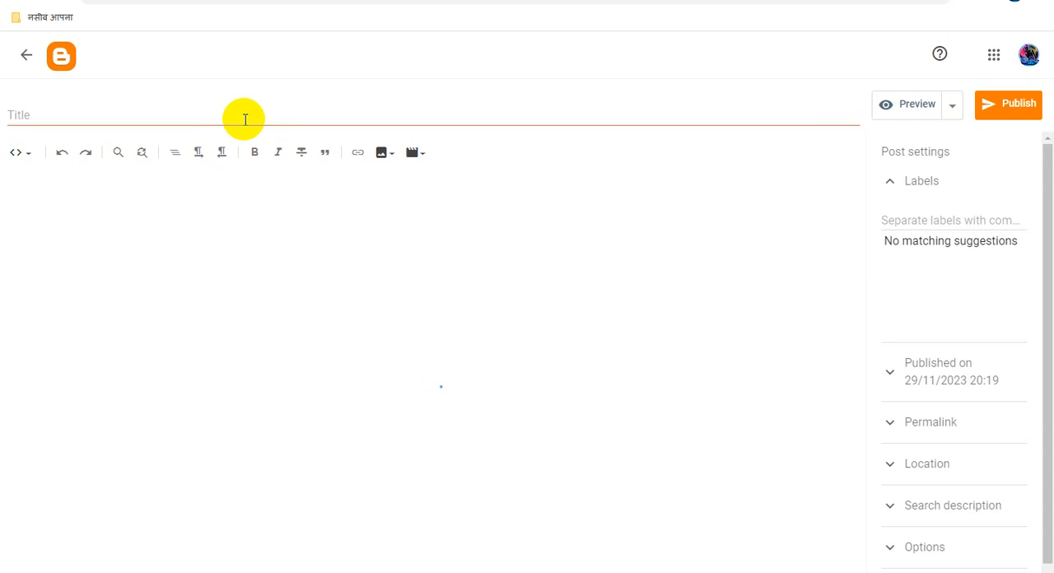
{"action": "left_click", "coordinate": [221, 121]}
{"action": "key", "text": "ctrl+v"}
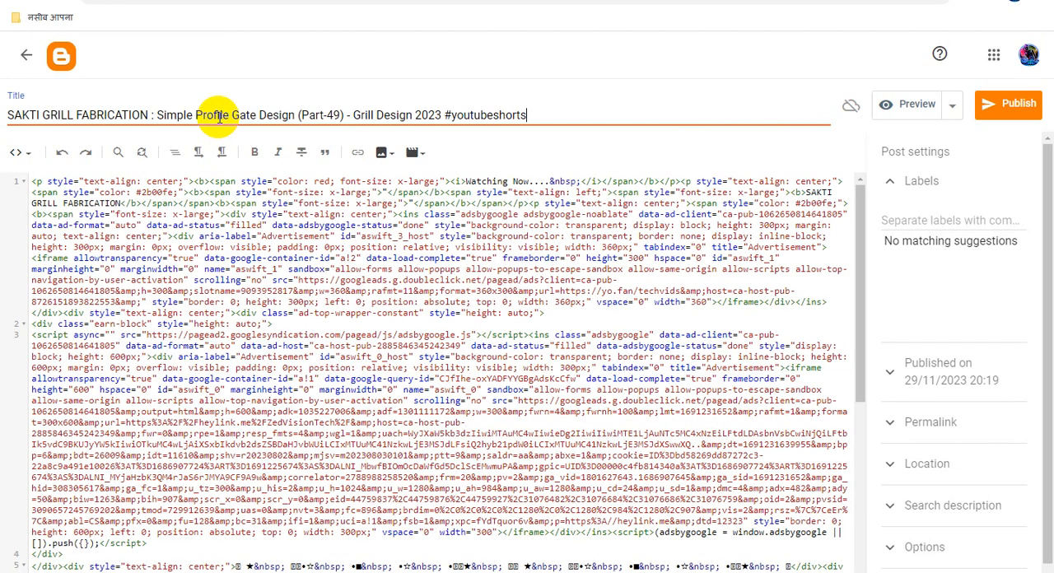
- Copy the post title, change the editor to Compose view and replace the "Title" placeholder in the body with it
{"action": "triple_click", "coordinate": [189, 115]}
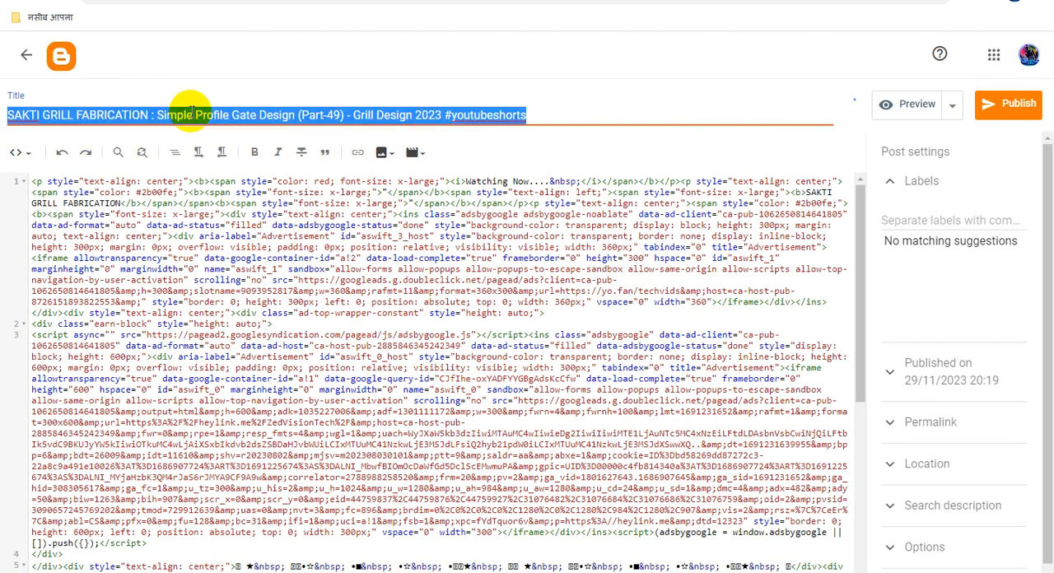
{"action": "right_click", "coordinate": [189, 114]}
{"action": "left_click", "coordinate": [231, 140]}
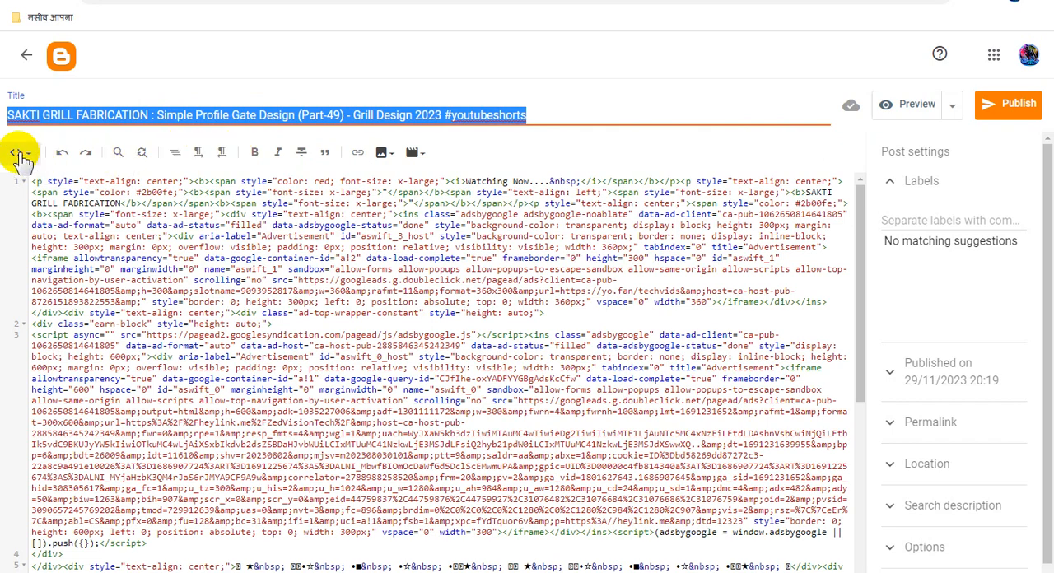
{"action": "left_click", "coordinate": [50, 196]}
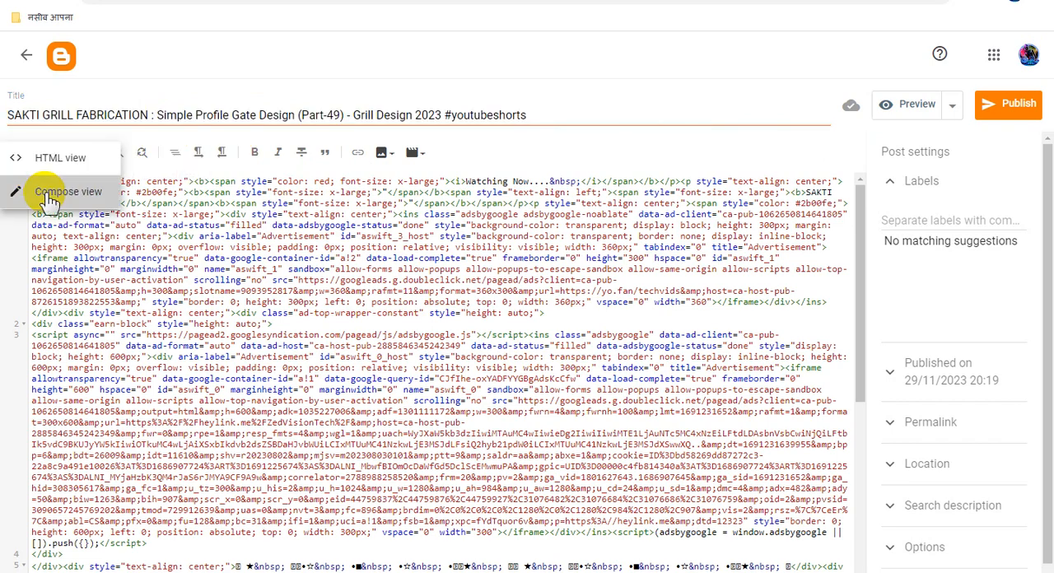
{"action": "scroll", "coordinate": [502, 398], "scroll_direction": "down", "scroll_amount": 10}
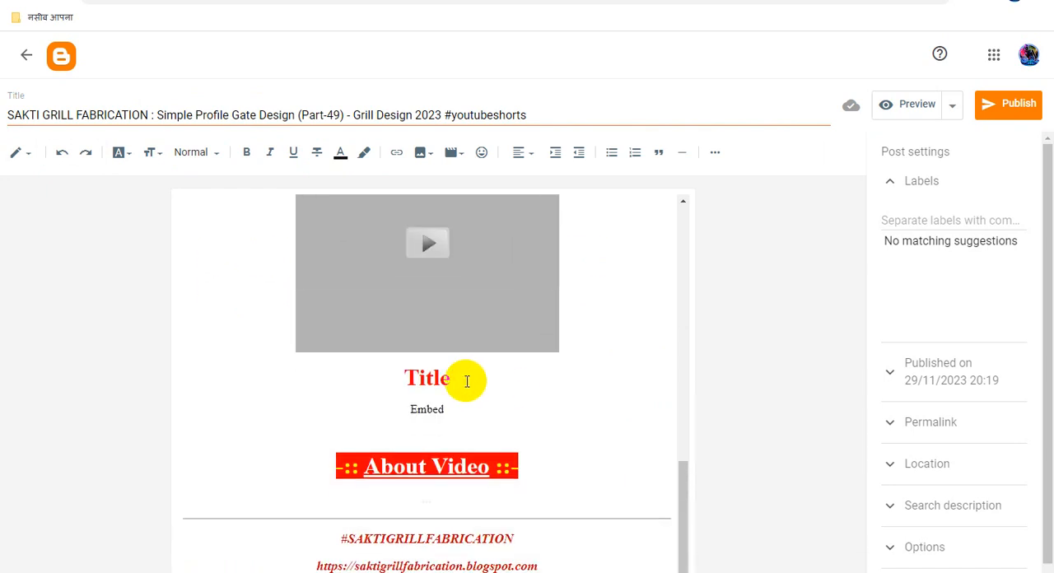
{"action": "left_click_drag", "start_coordinate": [453, 380], "coordinate": [373, 383]}
{"action": "key", "text": "ctrl+v"}
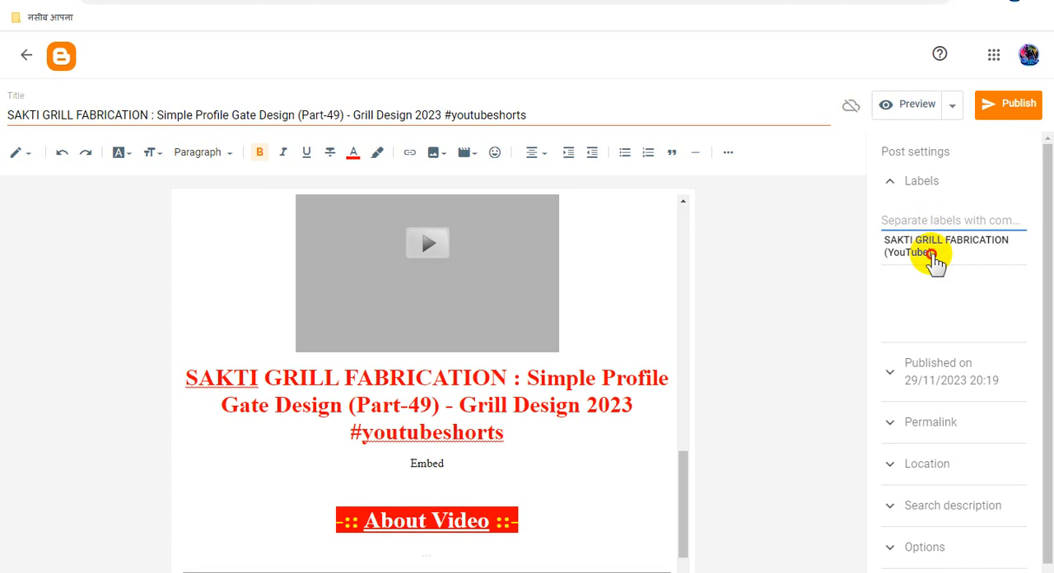
- Add the label "SAKTI GRILL FABRICATION (YouTube)" and set the publish date to 30 Nov 2023
{"action": "left_click", "coordinate": [931, 252]}
{"action": "left_click", "coordinate": [961, 350]}
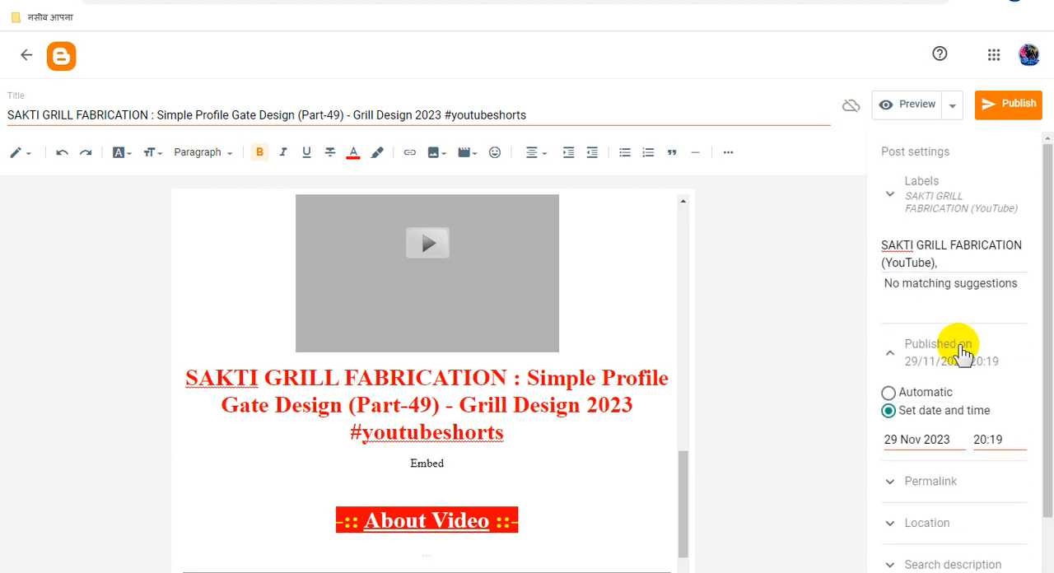
{"action": "left_click", "coordinate": [946, 353]}
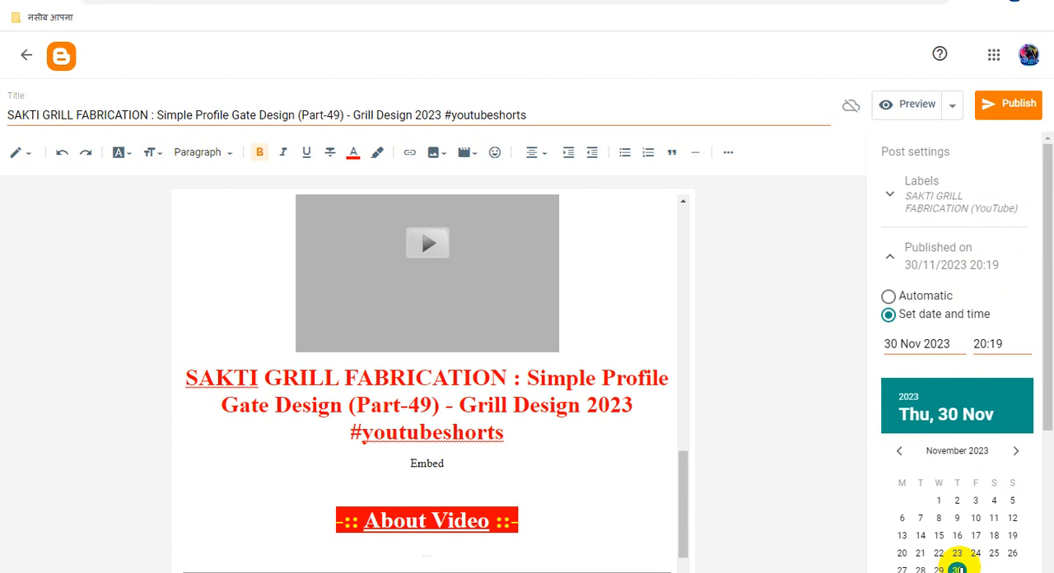
{"action": "left_click", "coordinate": [839, 406]}
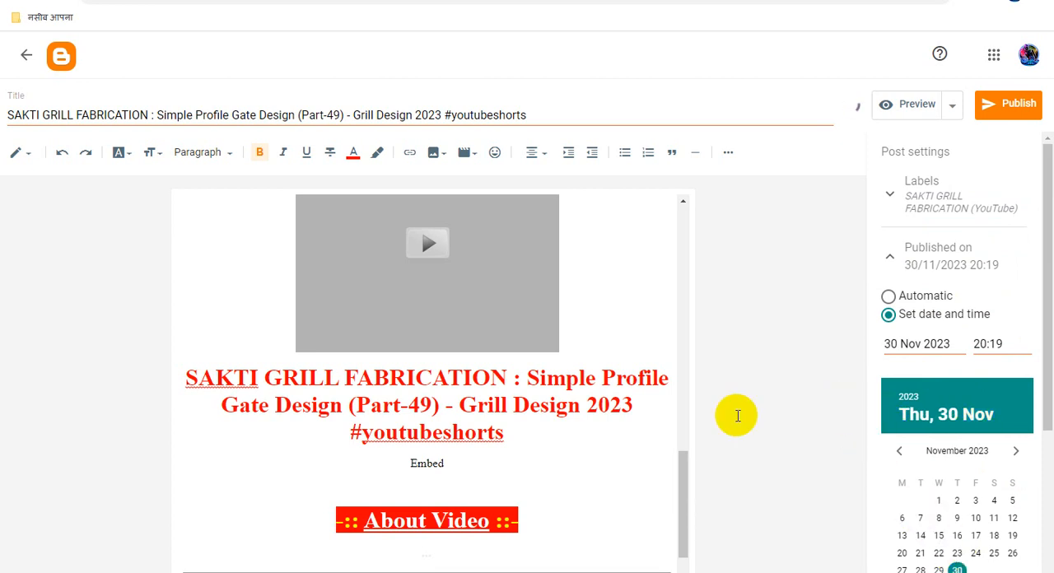
- Paste the copied Part-49 title as the post's search description
{"action": "scroll", "coordinate": [976, 434], "scroll_direction": "down", "scroll_amount": 3}
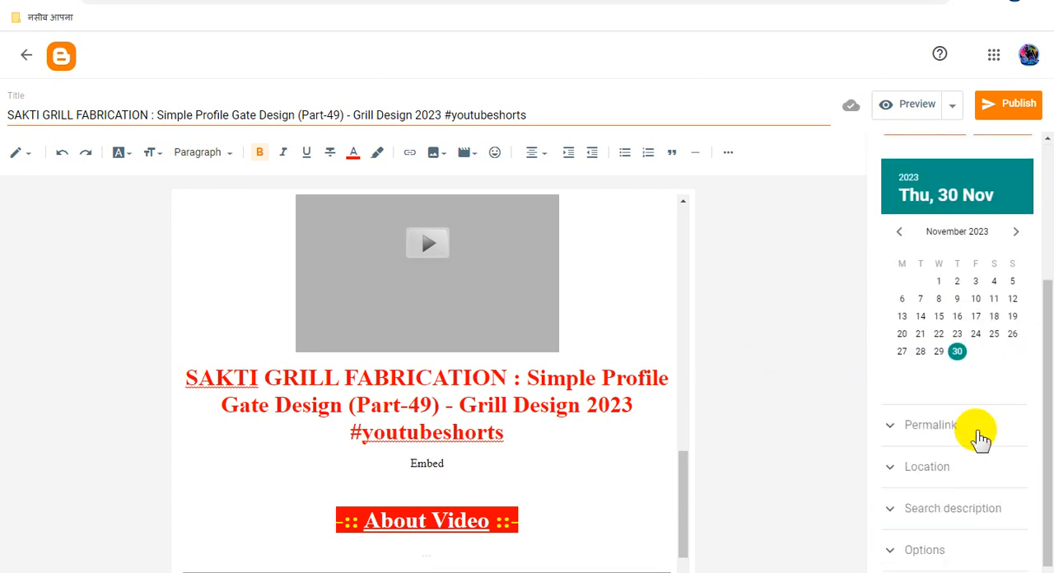
{"action": "left_click", "coordinate": [981, 488]}
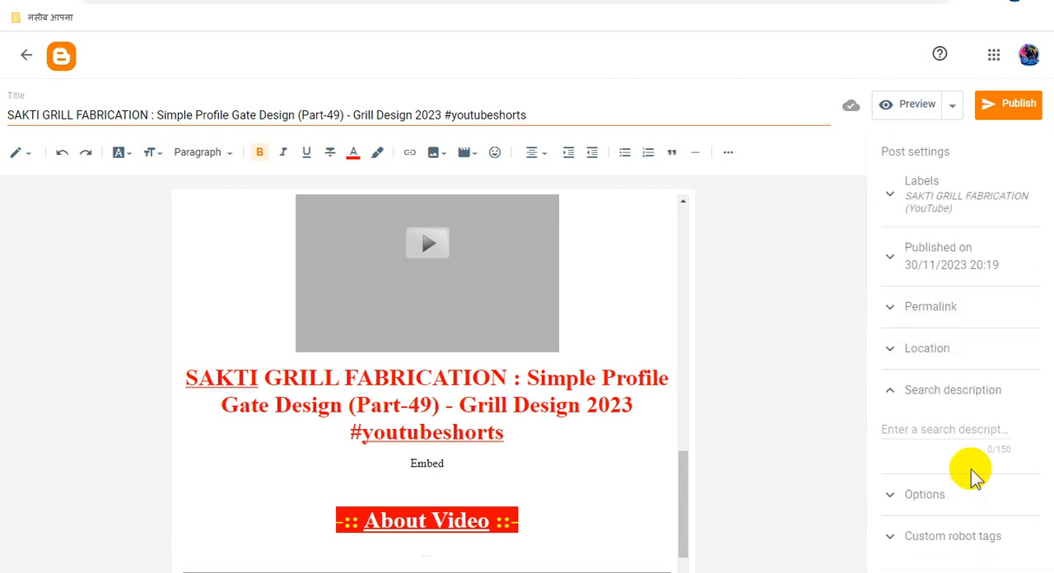
{"action": "key", "text": "ctrl+v"}
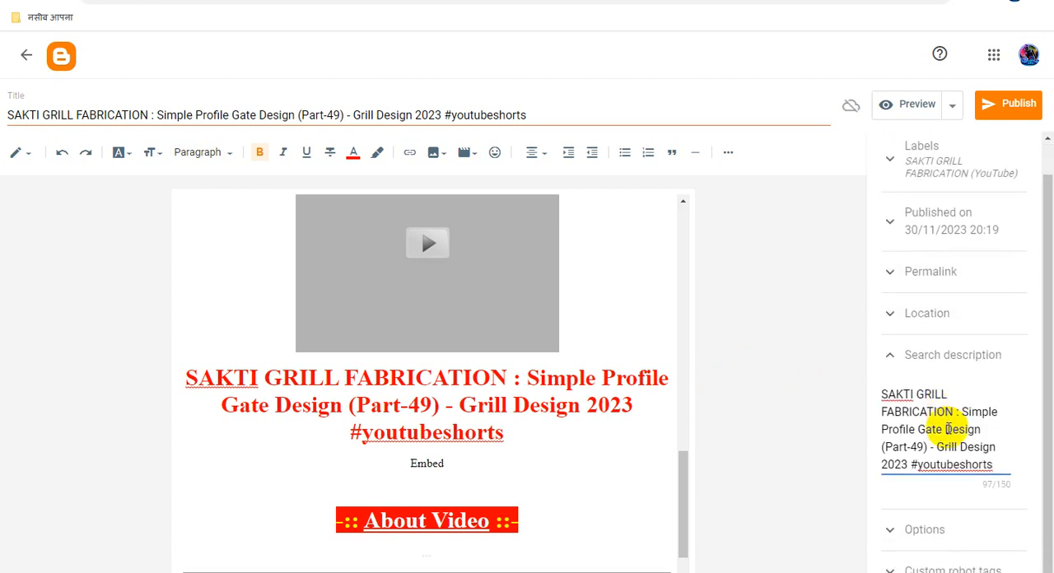
- In the post's custom robot tags, turn off default and enable all and noodp
{"action": "left_click", "coordinate": [926, 564]}
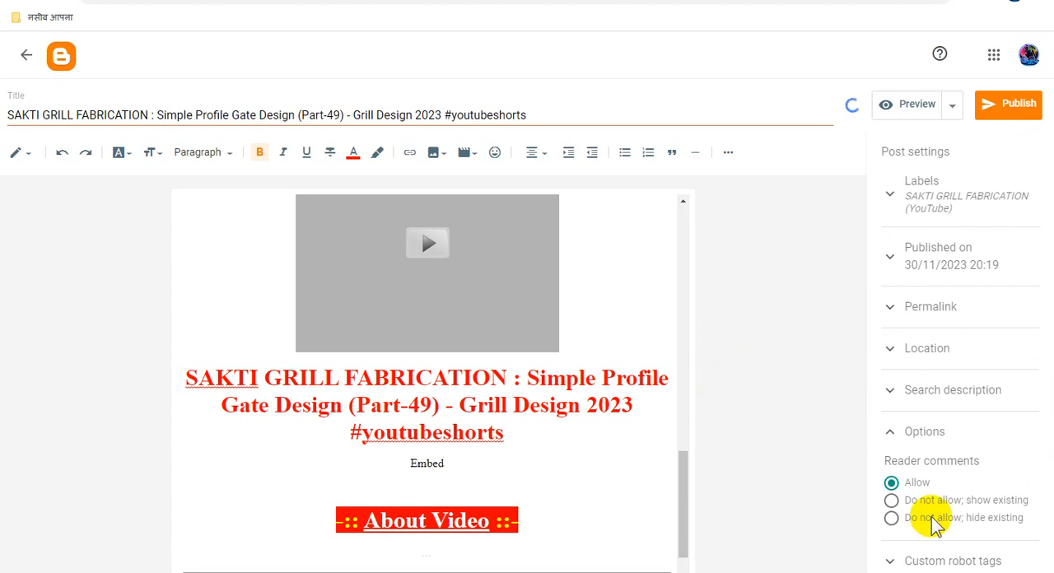
{"action": "left_click", "coordinate": [936, 517]}
{"action": "left_click", "coordinate": [988, 560]}
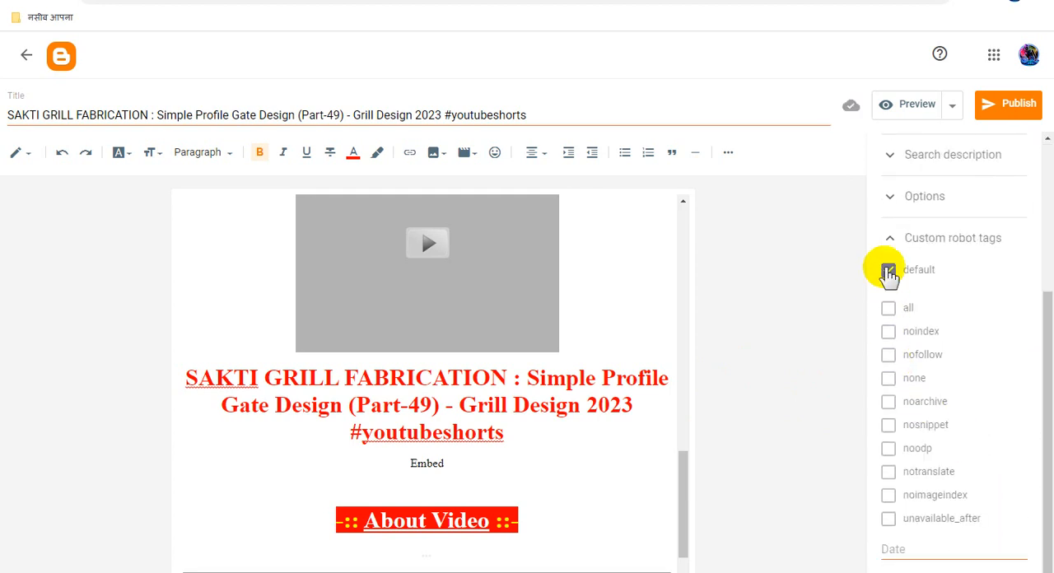
{"action": "left_click", "coordinate": [890, 308]}
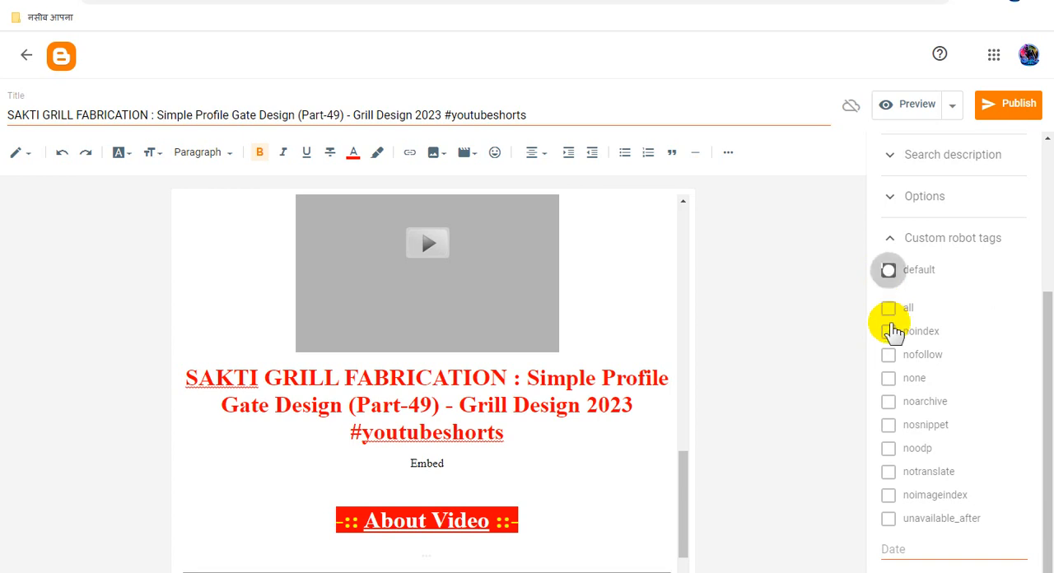
{"action": "left_click", "coordinate": [889, 448]}
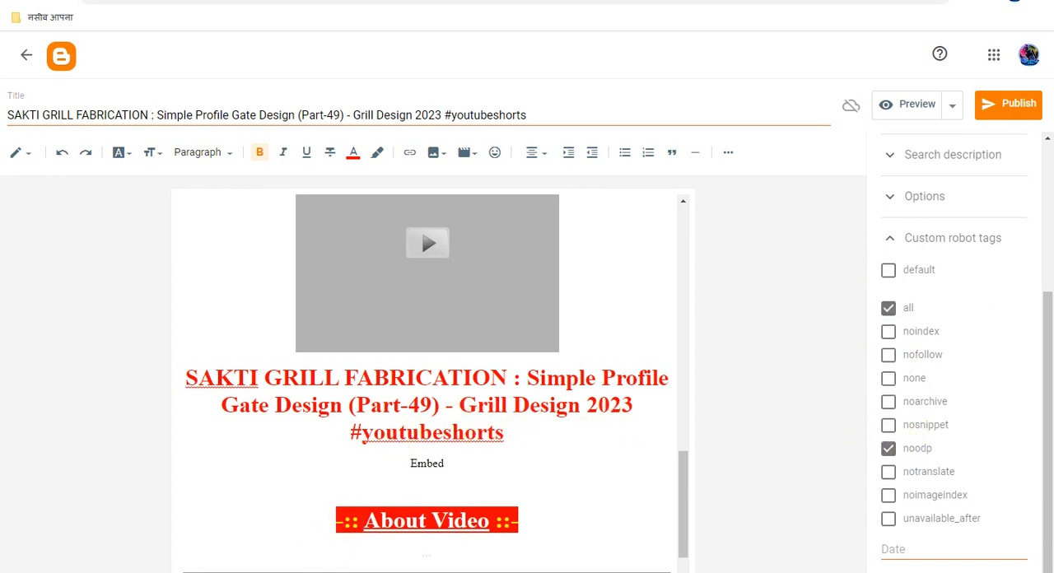
- In YouTube Studio, open Advanced Embed for the Part-49 video and set player size 853x480, autoplay on and related videos off
{"action": "key", "text": "alt+Tab"}
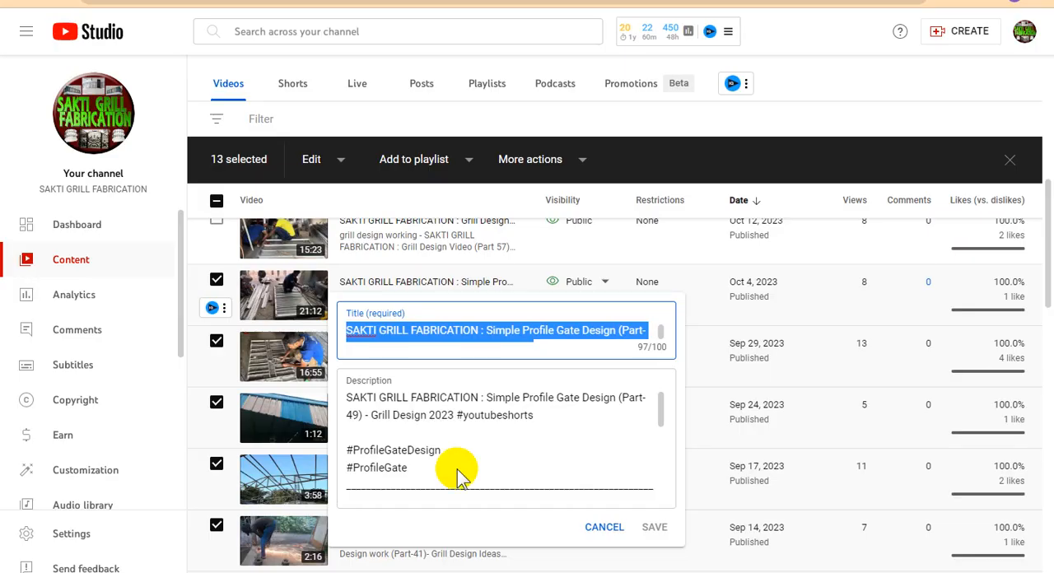
{"action": "left_click", "coordinate": [903, 79]}
{"action": "left_click", "coordinate": [223, 308]}
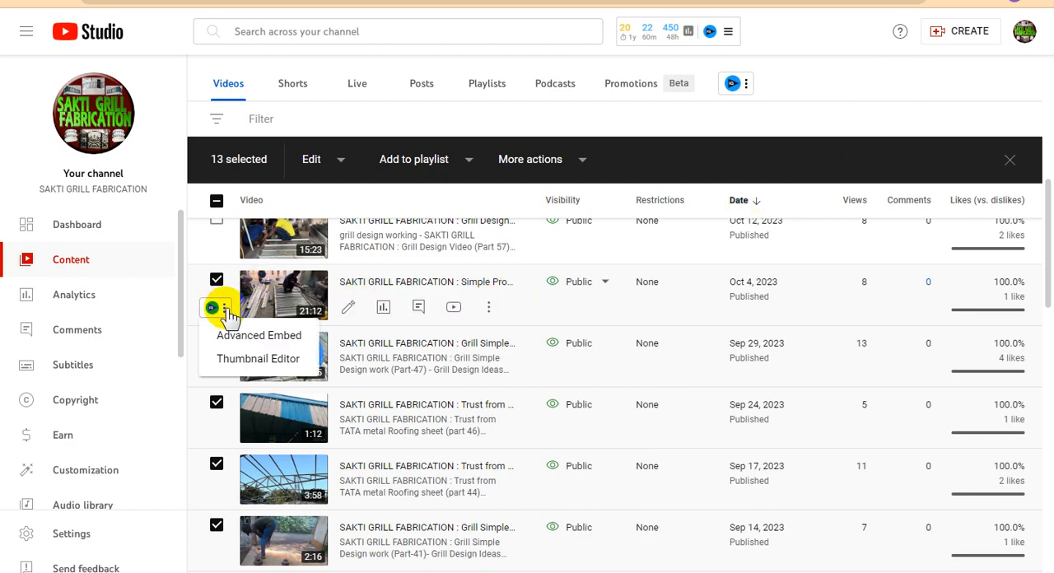
{"action": "left_click", "coordinate": [299, 335]}
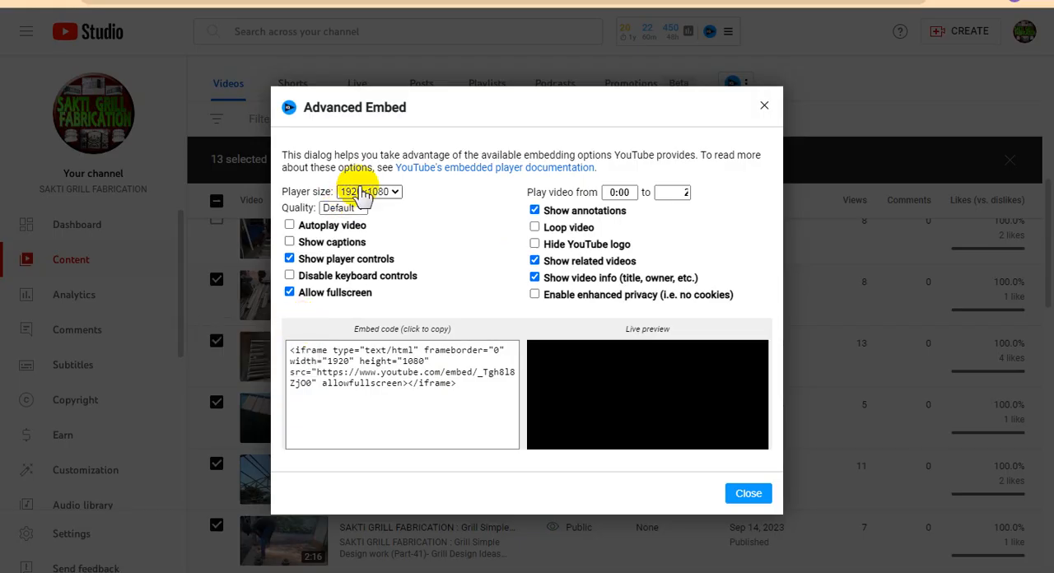
{"action": "left_click", "coordinate": [364, 193]}
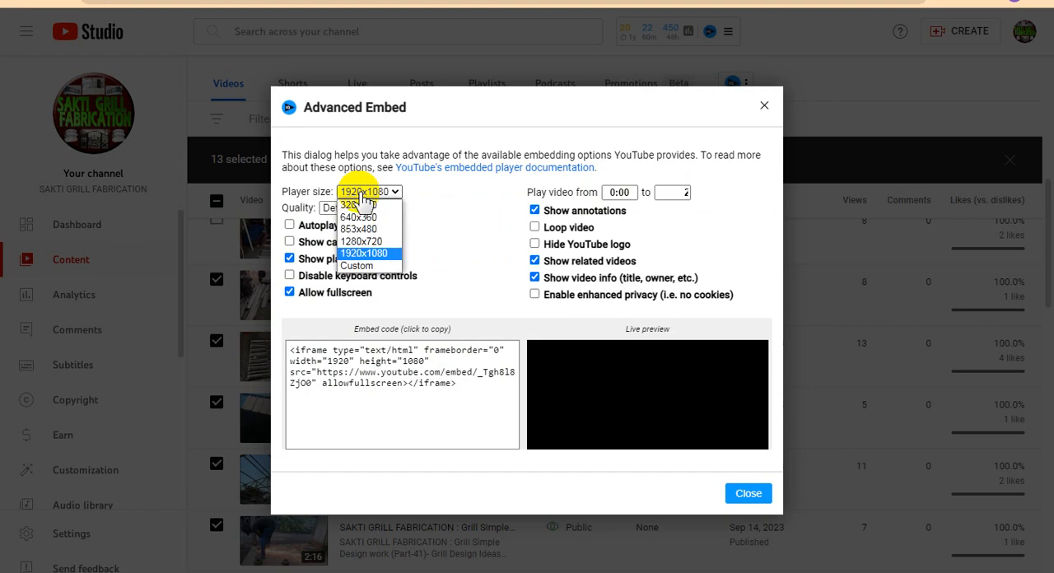
{"action": "left_click", "coordinate": [355, 230]}
{"action": "left_click", "coordinate": [289, 225]}
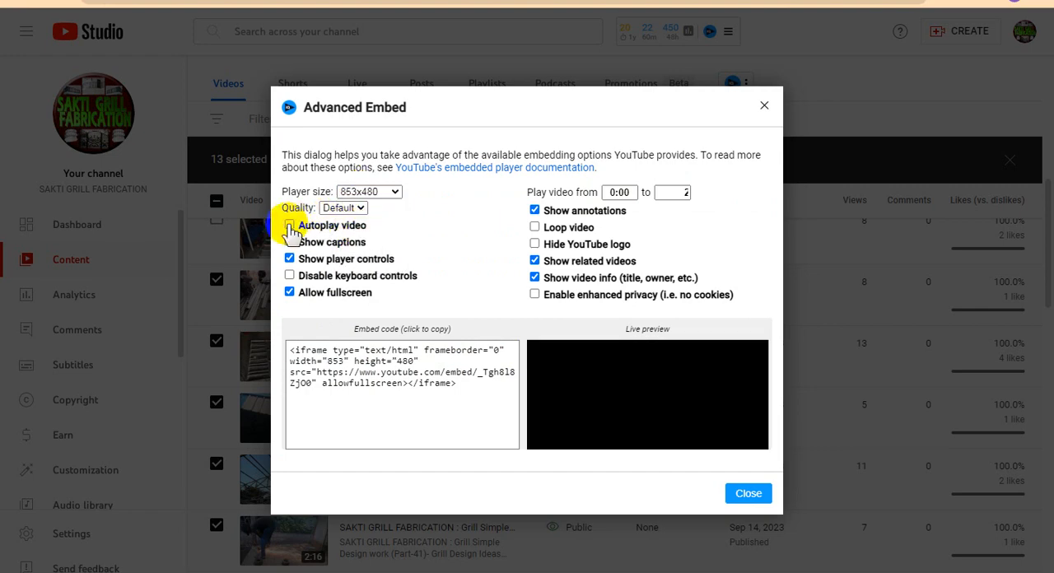
{"action": "left_click", "coordinate": [535, 261]}
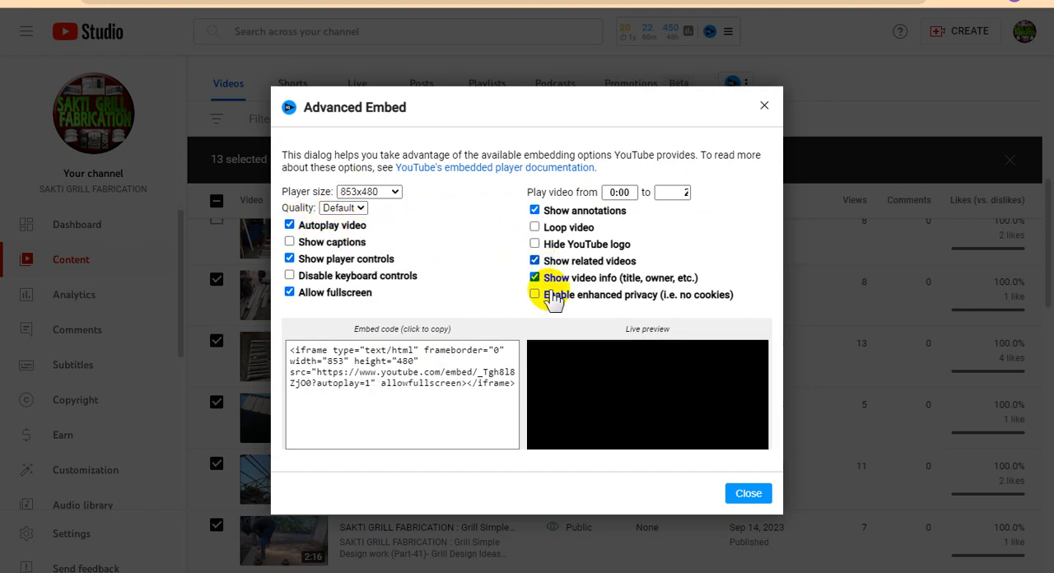
- Copy the generated embed code of the Part-49 video
{"action": "left_click", "coordinate": [410, 365]}
{"action": "right_click", "coordinate": [410, 365]}
{"action": "left_click", "coordinate": [444, 369]}
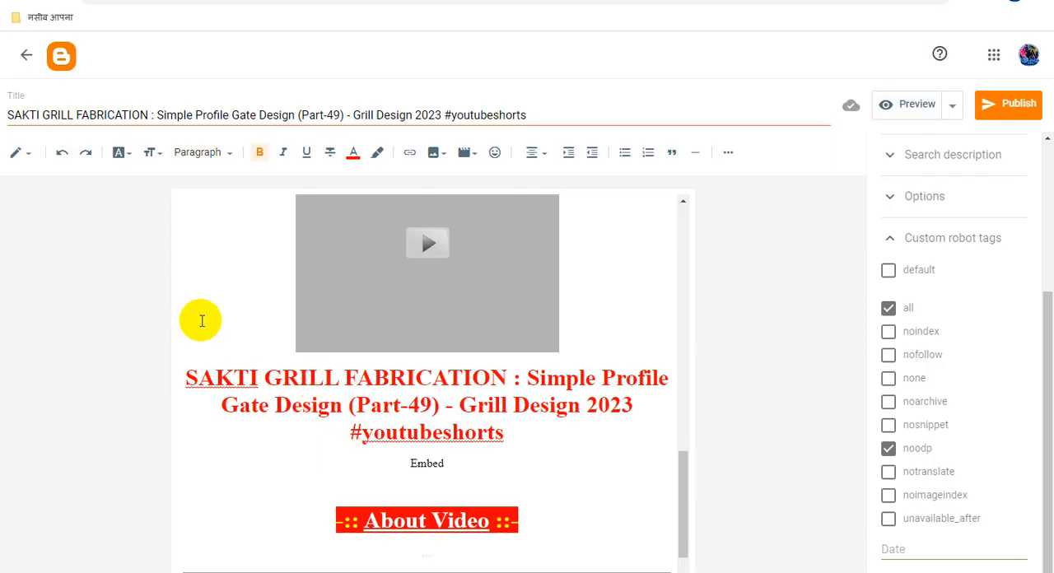
- Switch to Blogger, replace the Embed placeholder in the post's HTML with the copied iframe code, and publish the post for its scheduled date
{"action": "left_click", "coordinate": [33, 160]}
{"action": "left_click", "coordinate": [62, 130]}
{"action": "scroll", "coordinate": [431, 393], "scroll_direction": "down", "scroll_amount": 6}
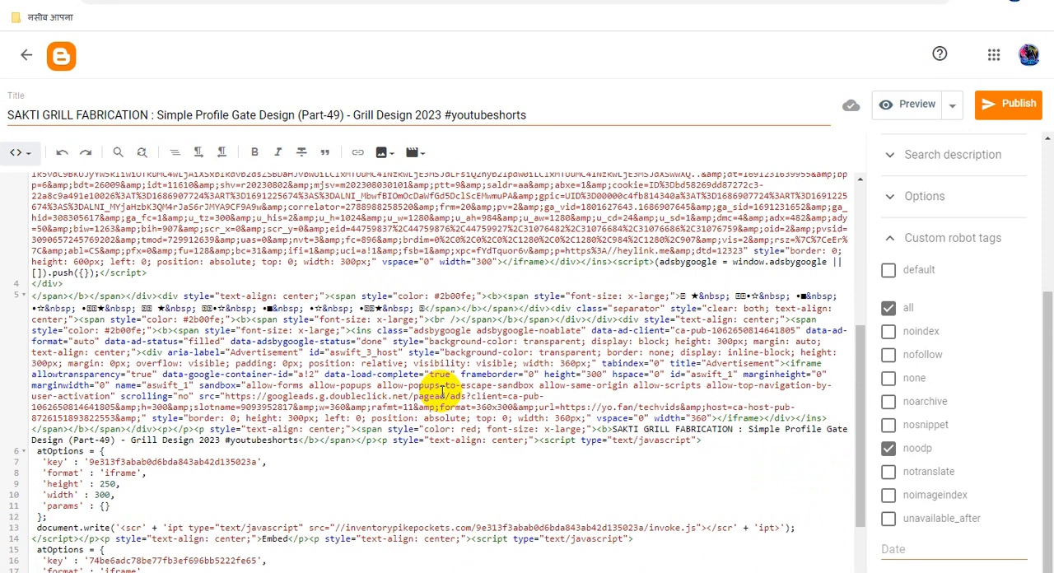
{"action": "double_click", "coordinate": [275, 430]}
{"action": "key", "text": "ctrl+v"}
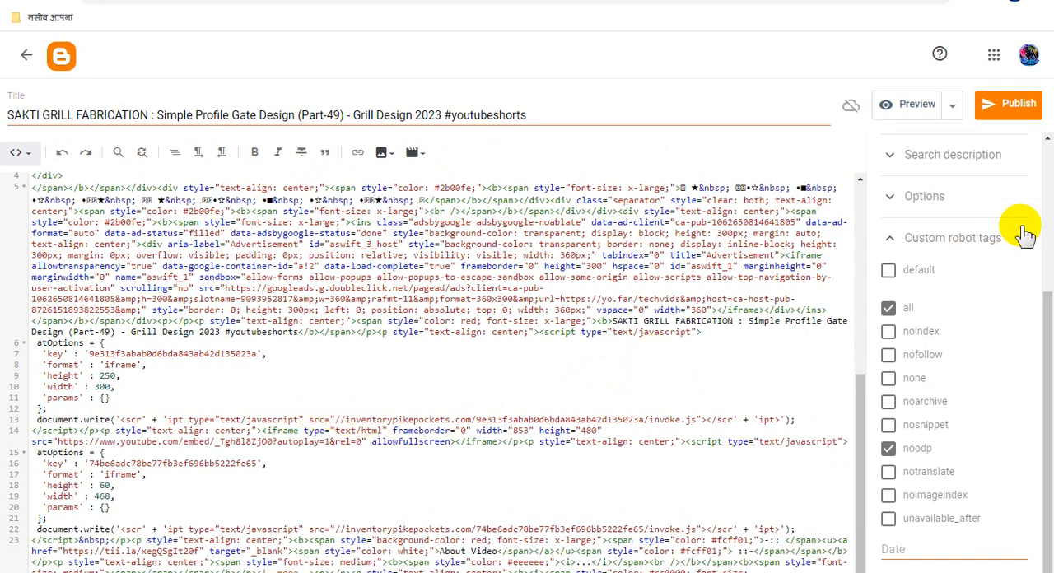
{"action": "left_click", "coordinate": [1019, 106]}
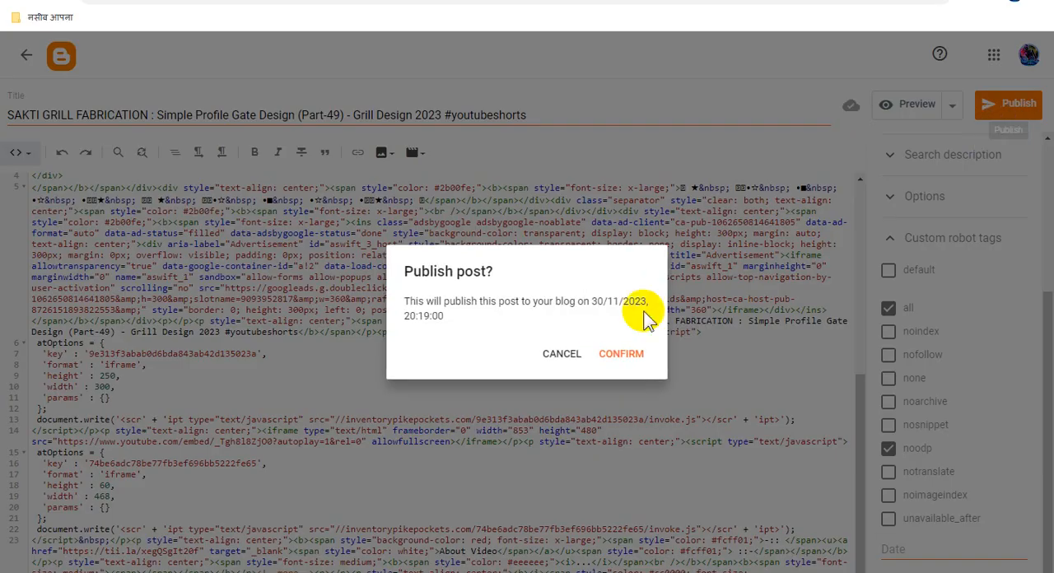
{"action": "left_click", "coordinate": [626, 354]}
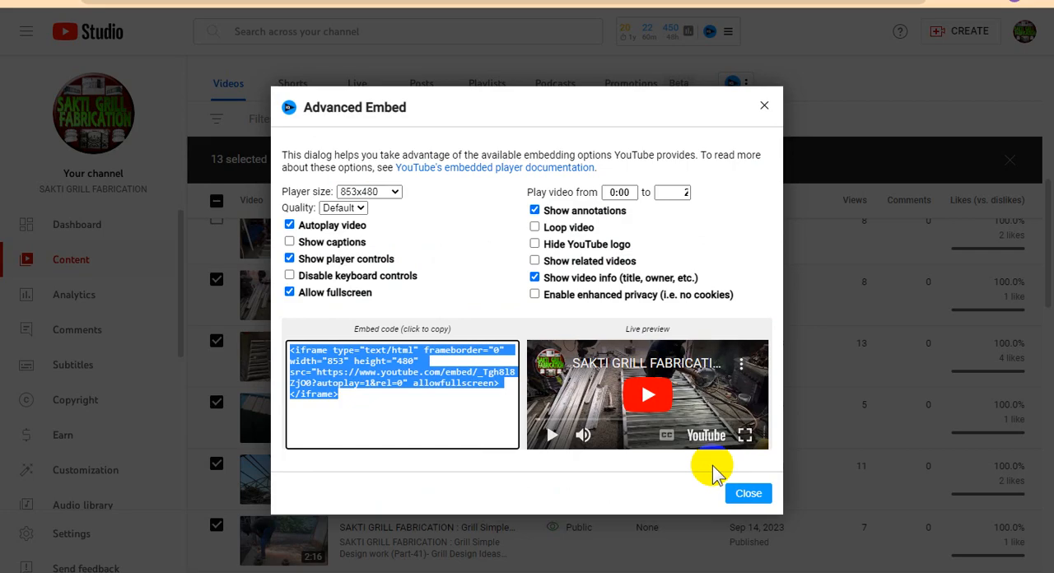
- Back in YouTube Studio, close Advanced Embed and copy the title of the Grill Design Video (Part 57) video
{"action": "left_click", "coordinate": [748, 494]}
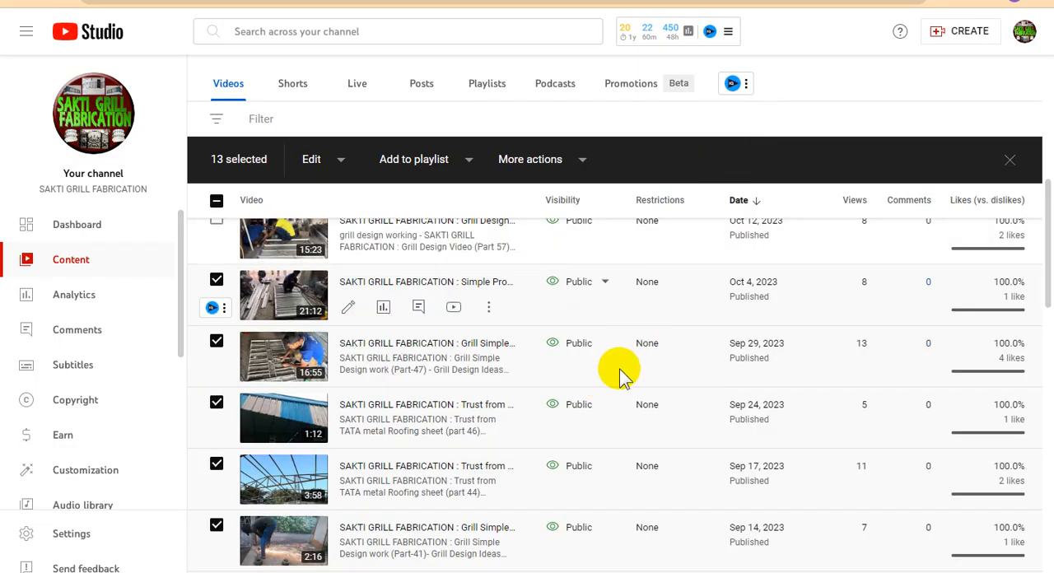
{"action": "scroll", "coordinate": [619, 372], "scroll_direction": "up", "scroll_amount": 1}
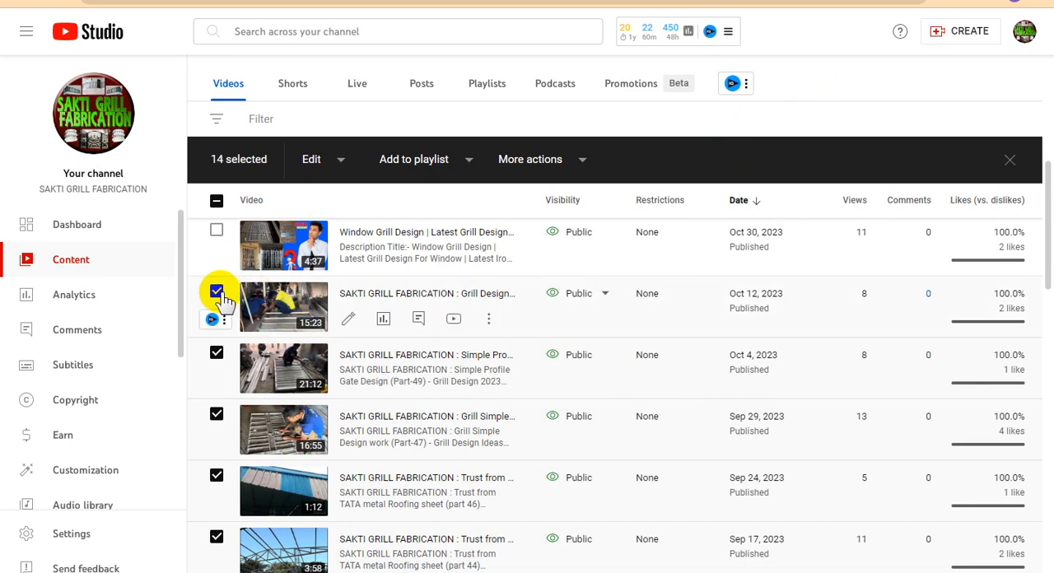
{"action": "left_click", "coordinate": [490, 324]}
{"action": "left_click", "coordinate": [449, 319]}
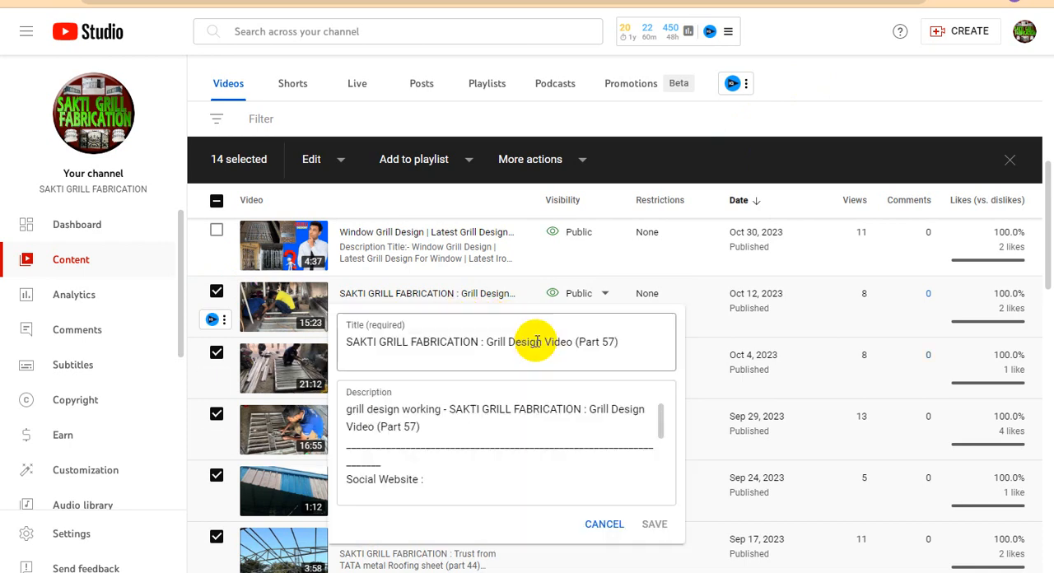
{"action": "left_click", "coordinate": [510, 344]}
{"action": "key", "text": "ctrl+a"}
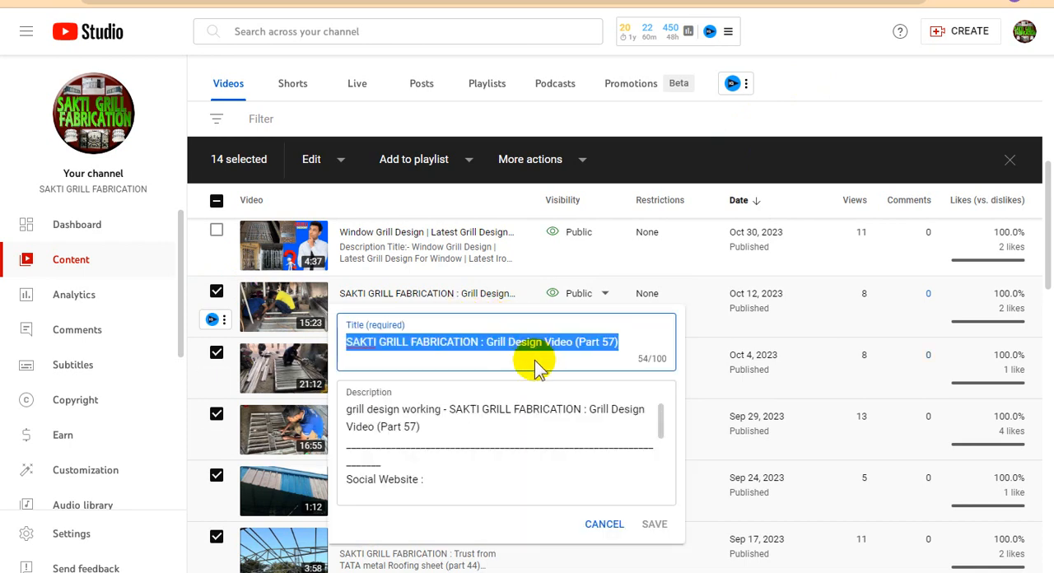
- In Blogger, create a new post titled "SAKTI GRILL FABRICATION : Grill Design Video (Part 57)"
{"action": "left_click", "coordinate": [341, 572]}
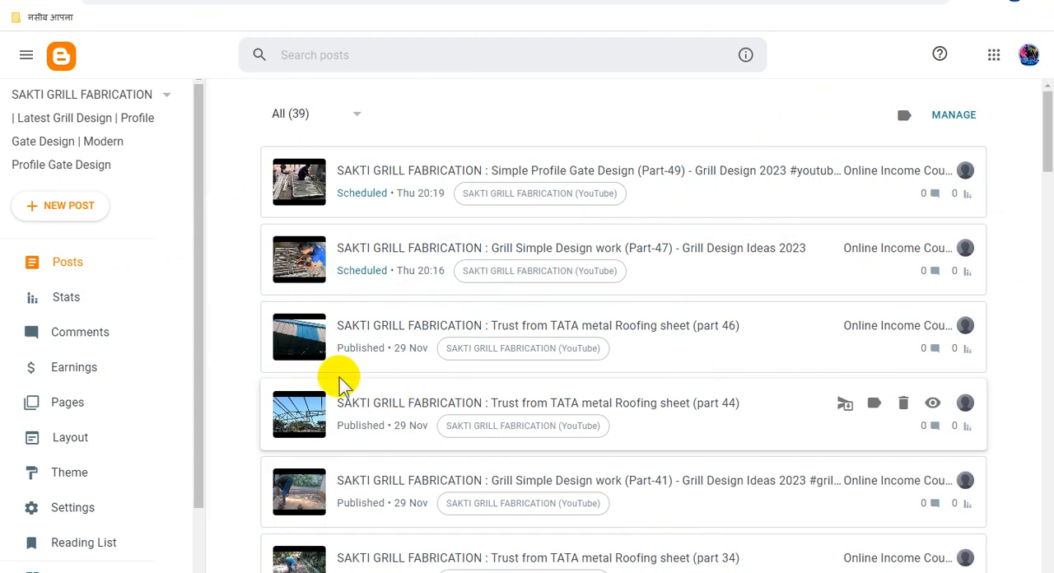
{"action": "left_click", "coordinate": [81, 212]}
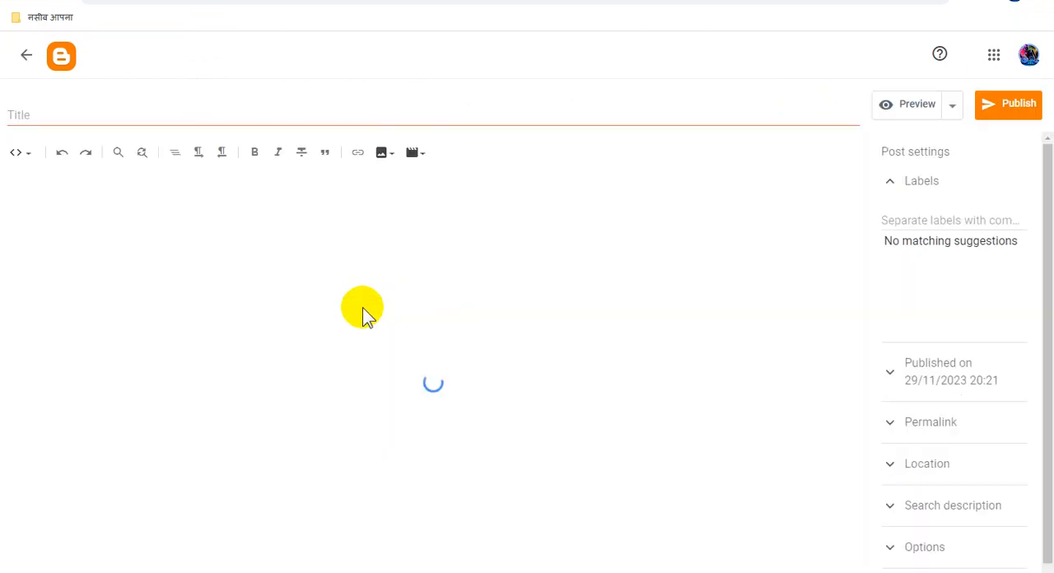
{"action": "left_click", "coordinate": [305, 119]}
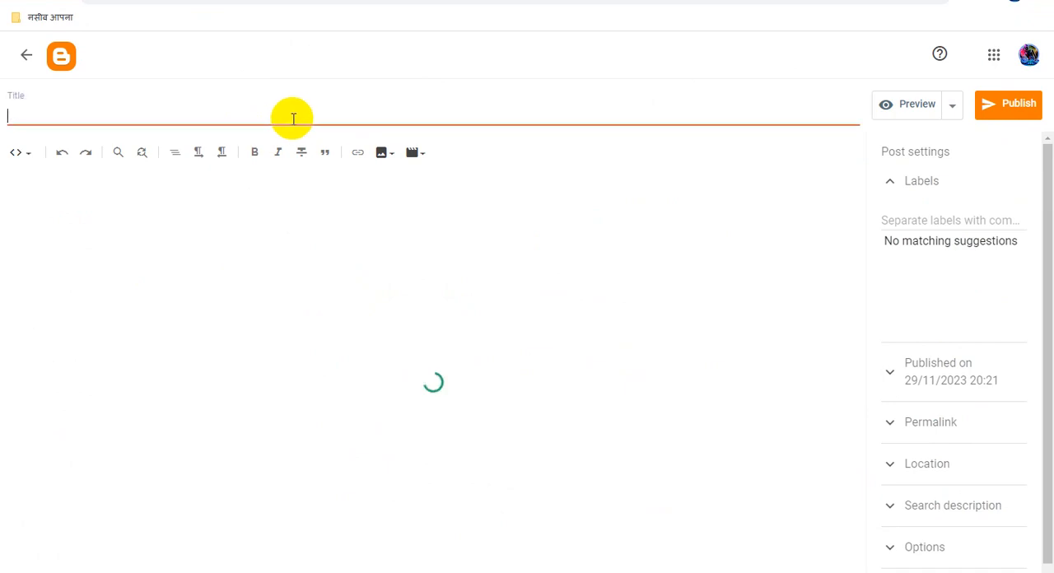
{"action": "key", "text": "ctrl+v"}
- Copy the post title and, in Compose view, replace the Title placeholder in the post body with it
{"action": "triple_click", "coordinate": [274, 116]}
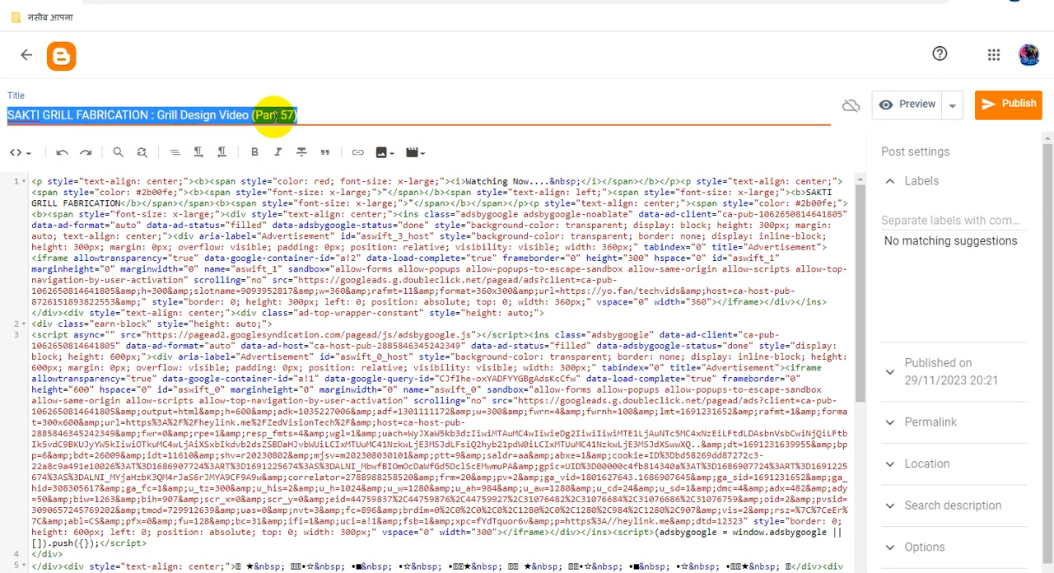
{"action": "right_click", "coordinate": [280, 114]}
{"action": "left_click", "coordinate": [307, 142]}
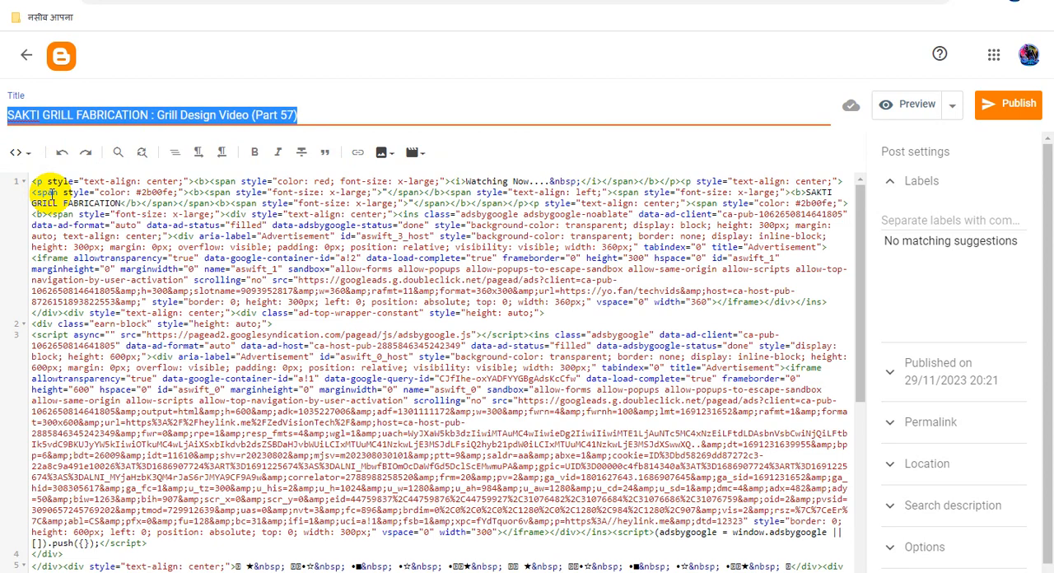
{"action": "left_click", "coordinate": [21, 155]}
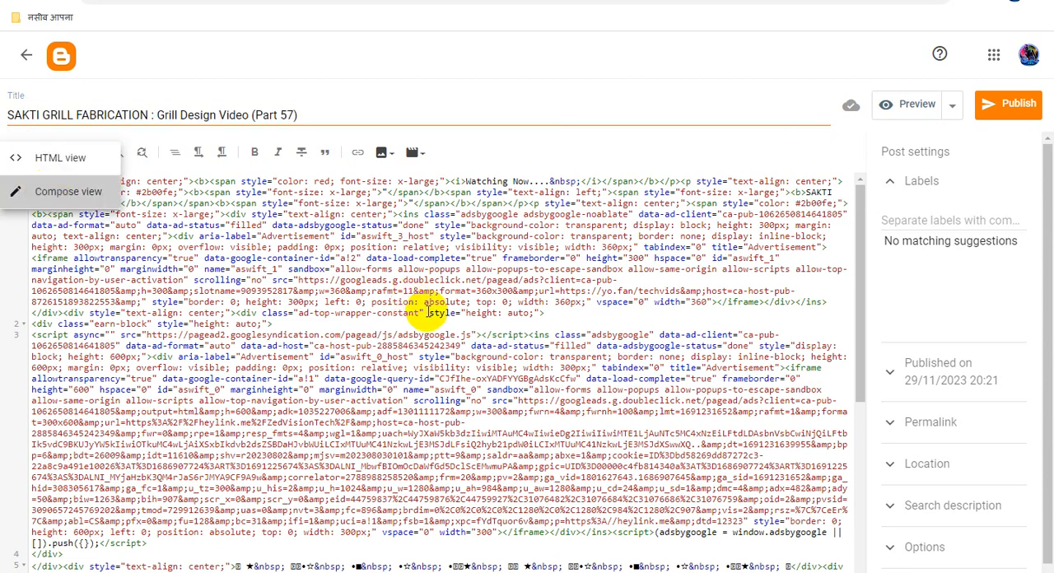
{"action": "scroll", "coordinate": [519, 359], "scroll_direction": "down", "scroll_amount": 10}
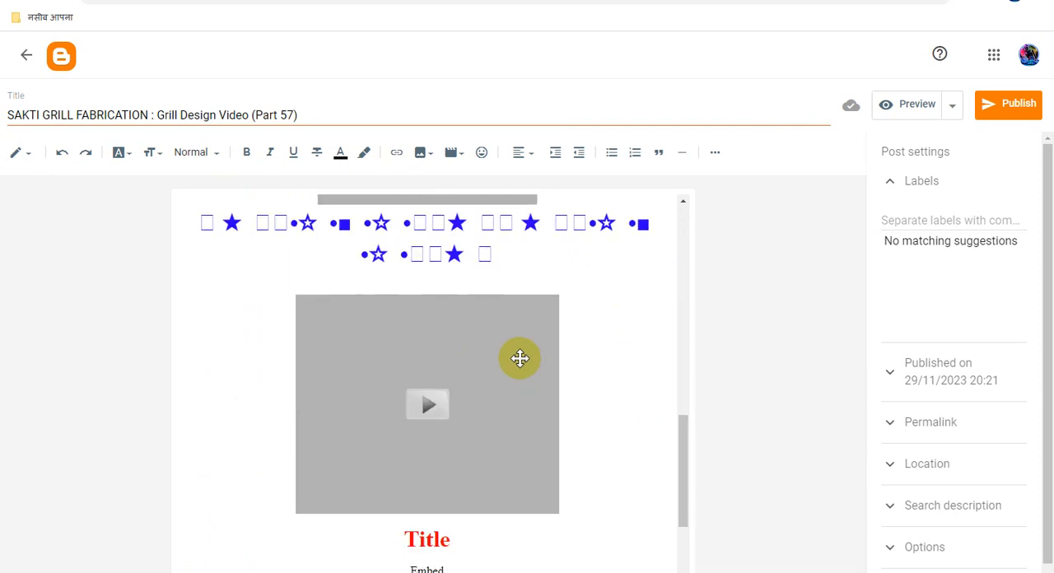
{"action": "scroll", "coordinate": [519, 359], "scroll_direction": "down", "scroll_amount": 2}
{"action": "left_click_drag", "start_coordinate": [458, 377], "coordinate": [395, 376]}
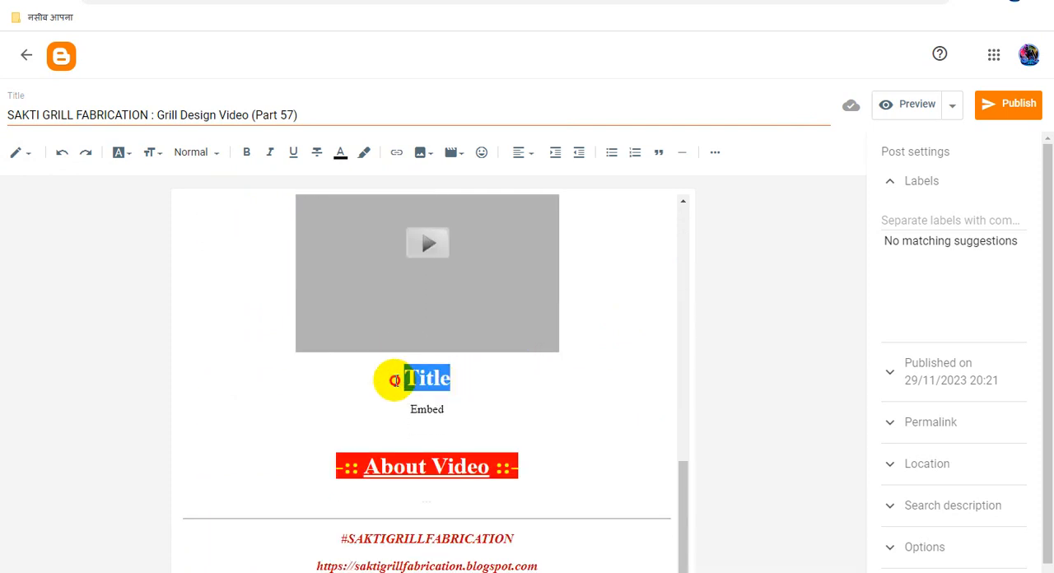
{"action": "key", "text": "ctrl+v"}
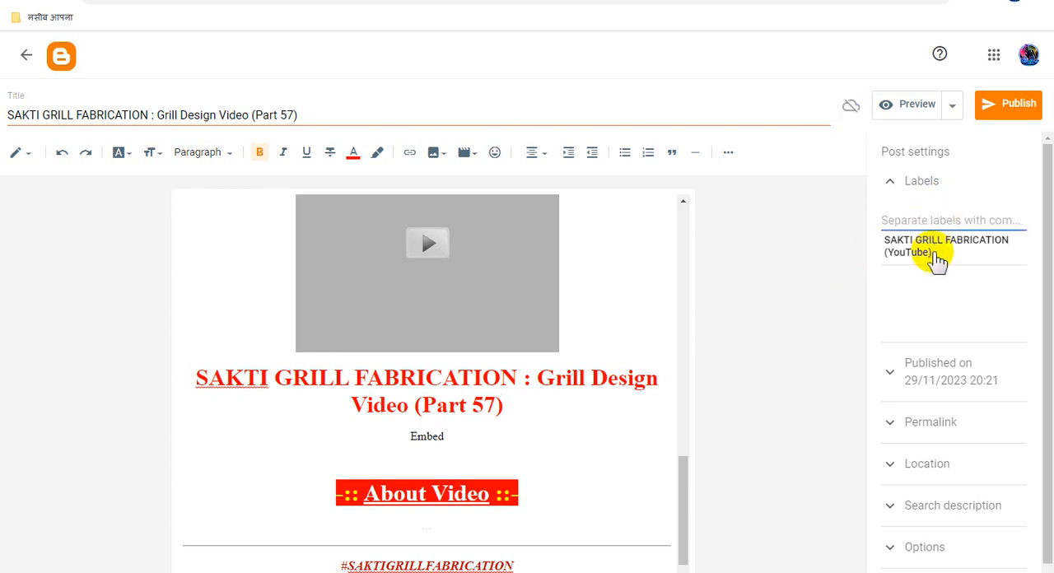
- Label the Part 57 post "SAKTI GRILL FABRICATION (YouTube)" and set its publish date to 30 Nov 2023
{"action": "left_click", "coordinate": [932, 249]}
{"action": "scroll", "coordinate": [975, 394], "scroll_direction": "down", "scroll_amount": 1}
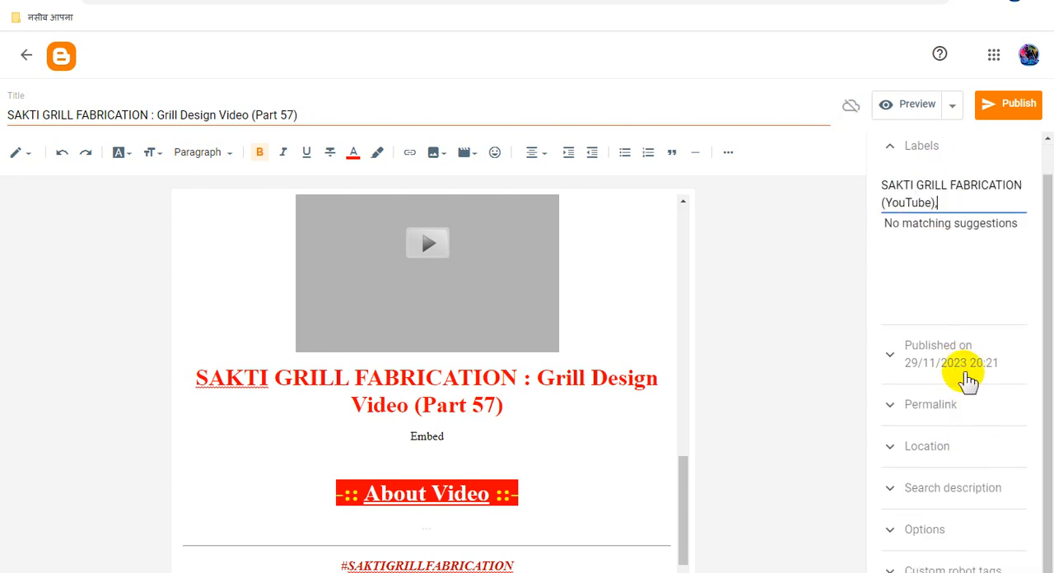
{"action": "left_click", "coordinate": [965, 362]}
{"action": "left_click", "coordinate": [922, 407]}
{"action": "scroll", "coordinate": [996, 437], "scroll_direction": "down", "scroll_amount": 3}
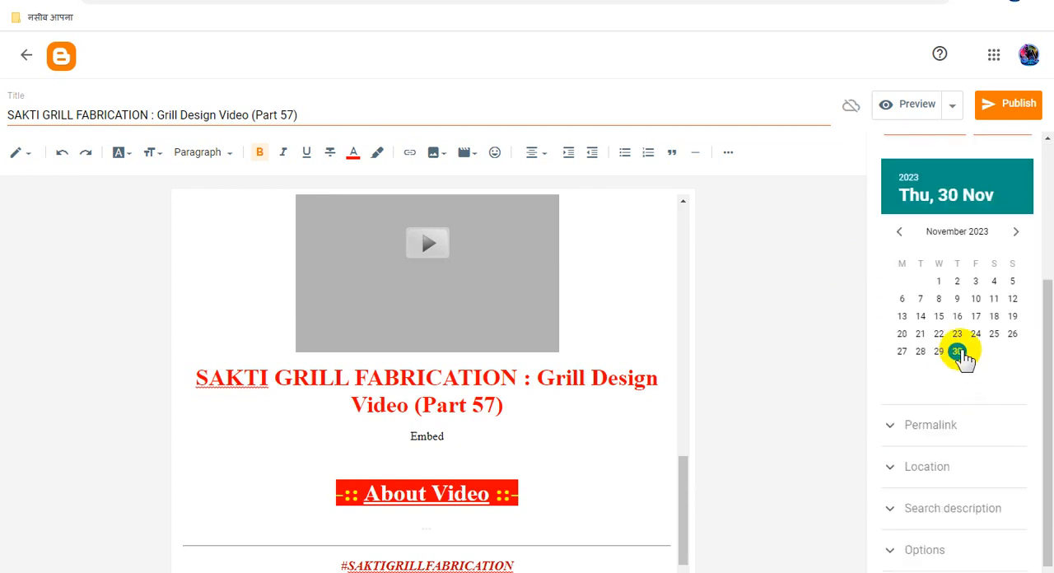
{"action": "scroll", "coordinate": [922, 406], "scroll_direction": "down", "scroll_amount": 1}
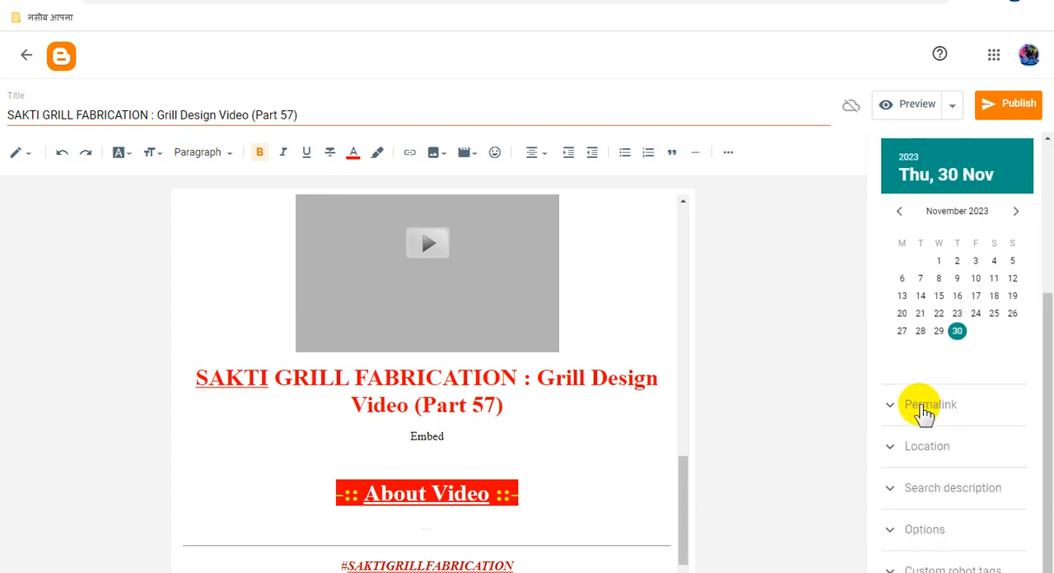
- Paste the Part 57 title as the search description and set reader comments to "Do not allow; hide existing"
{"action": "left_click", "coordinate": [971, 490]}
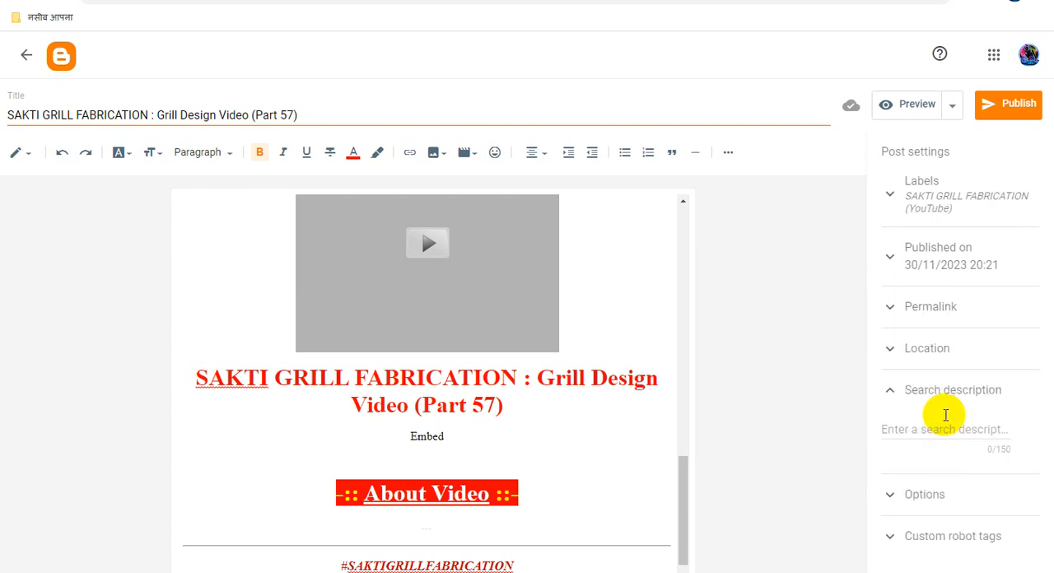
{"action": "key", "text": "ctrl+v"}
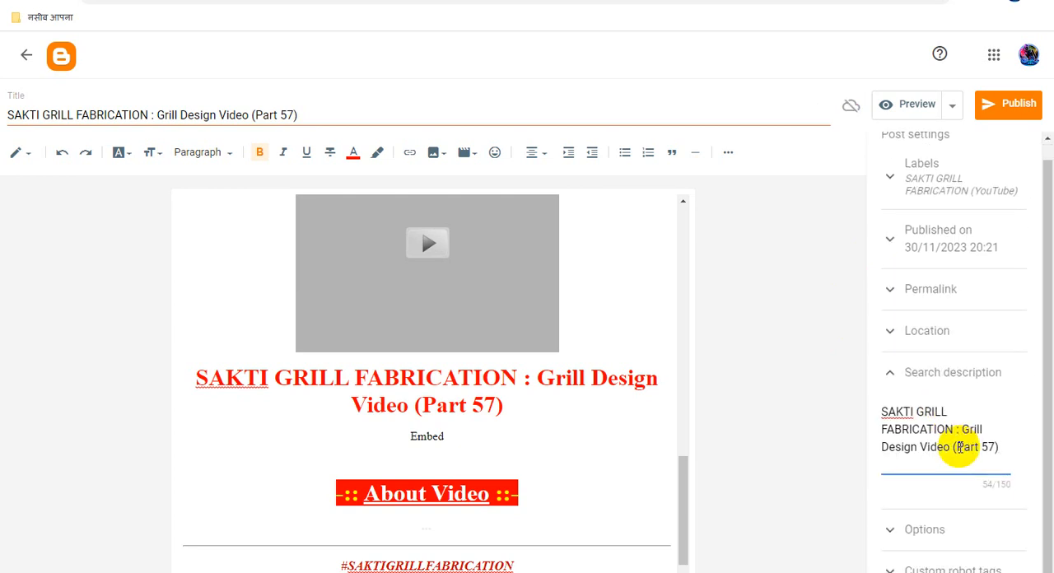
{"action": "left_click", "coordinate": [962, 511]}
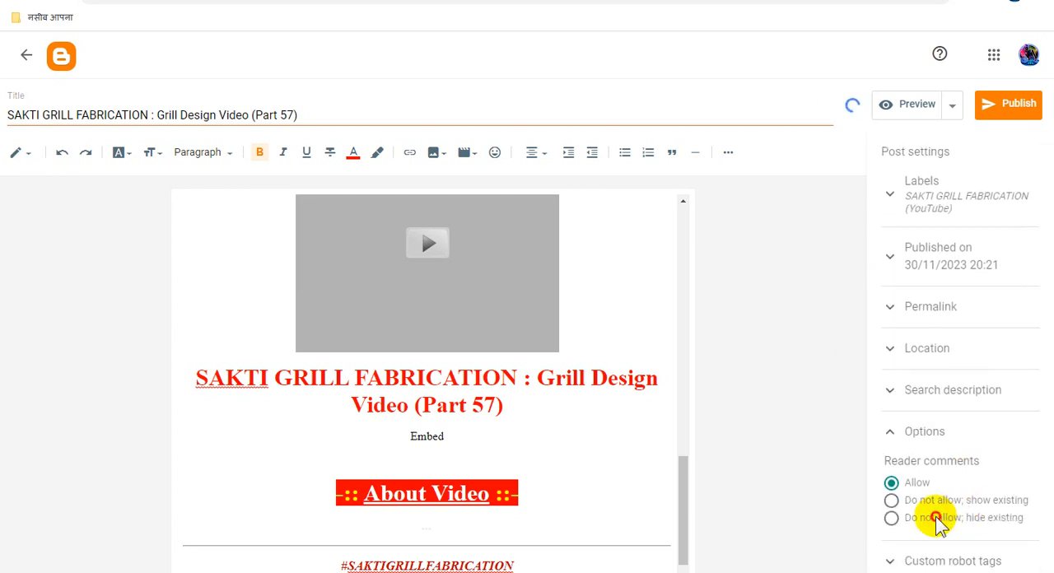
{"action": "left_click", "coordinate": [934, 517]}
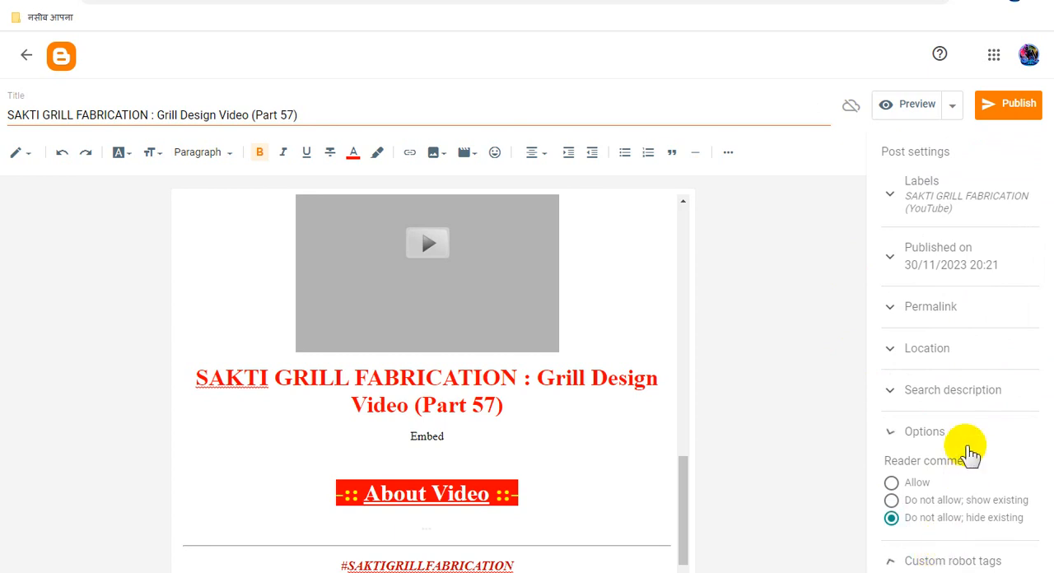
- Turn off default and enable all and noodp in the Part 57 post's custom robot tags
{"action": "scroll", "coordinate": [968, 454], "scroll_direction": "down", "scroll_amount": 3}
{"action": "left_click", "coordinate": [889, 323]}
{"action": "left_click", "coordinate": [889, 464]}
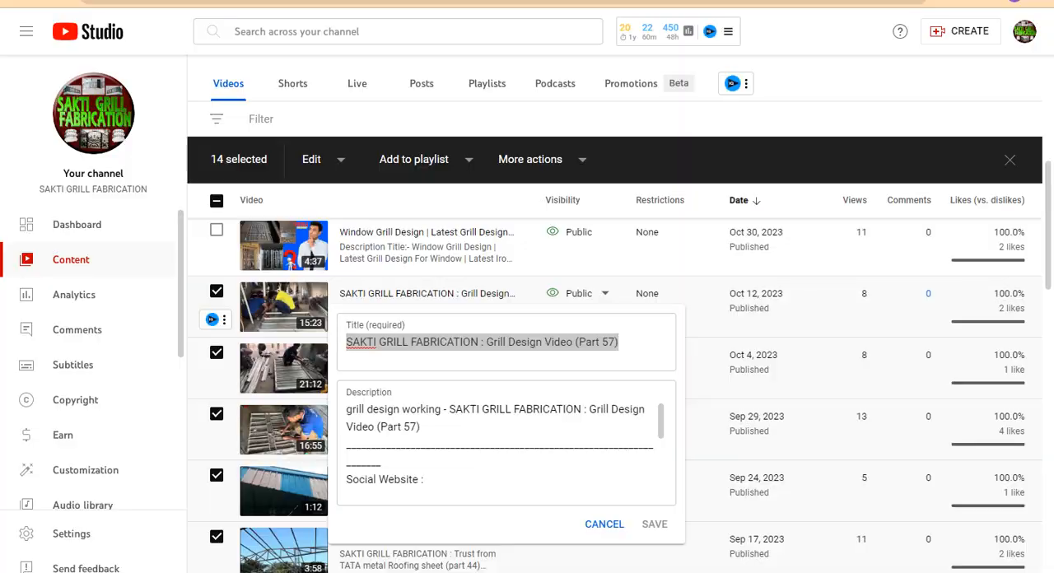
- In YouTube Studio, open Advanced Embed for the Part 57 video and set player size 853x480, autoplay on and related videos off
{"action": "key", "text": "ctrl+a"}
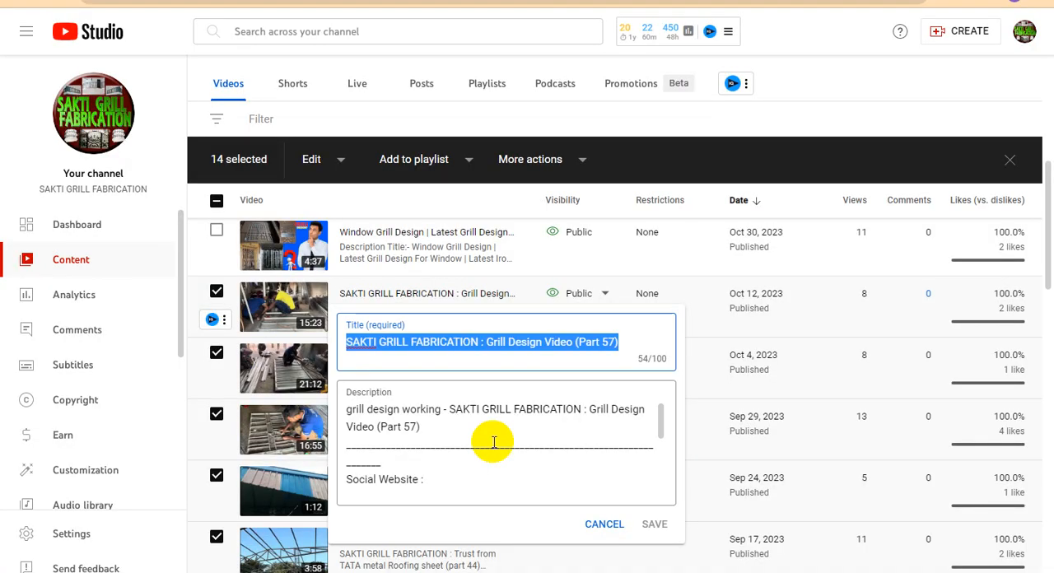
{"action": "left_click", "coordinate": [830, 104]}
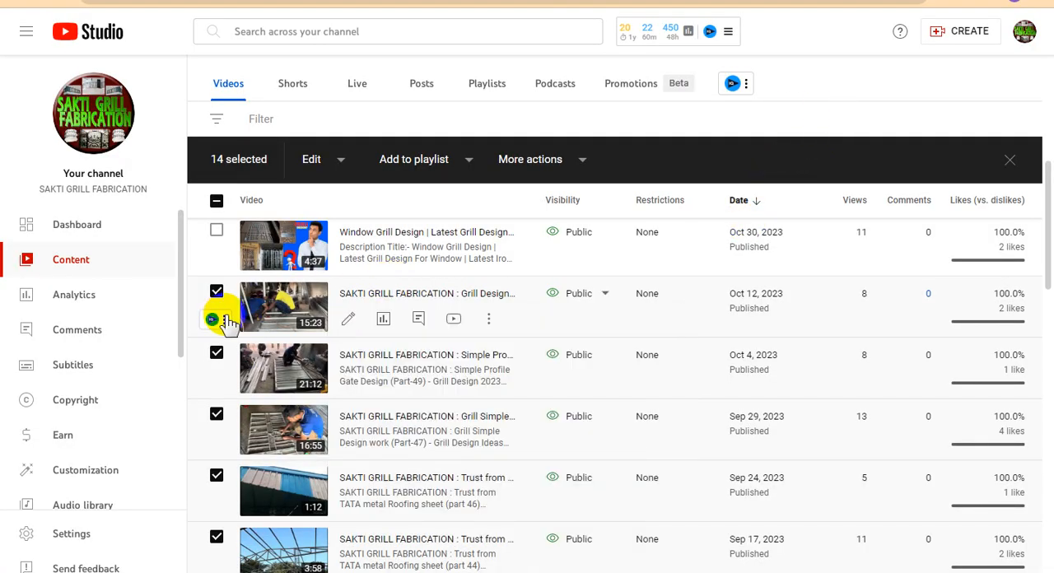
{"action": "mouse_move", "coordinate": [229, 321]}
{"action": "left_click", "coordinate": [239, 346]}
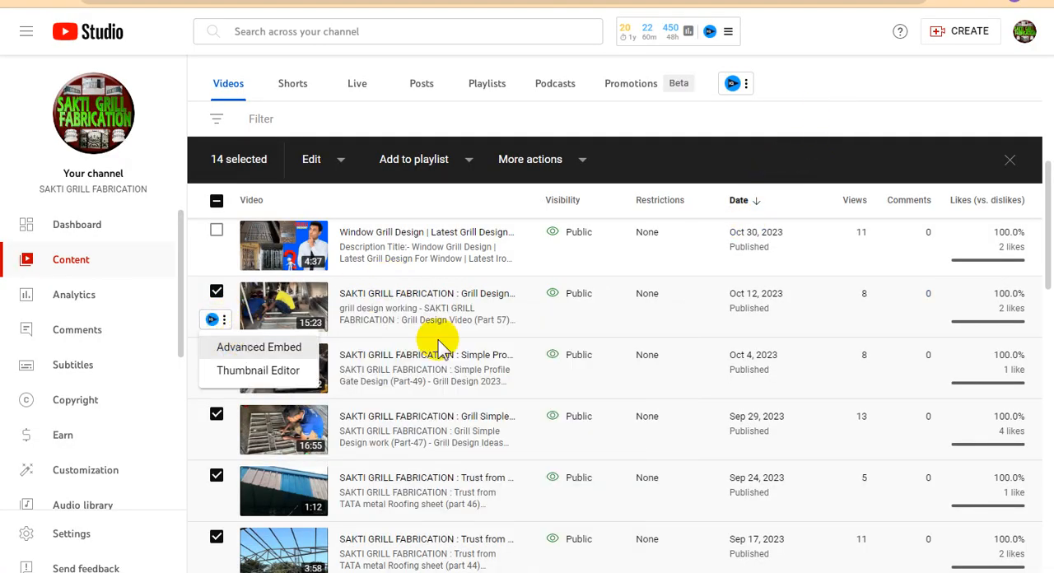
{"action": "left_click", "coordinate": [372, 191]}
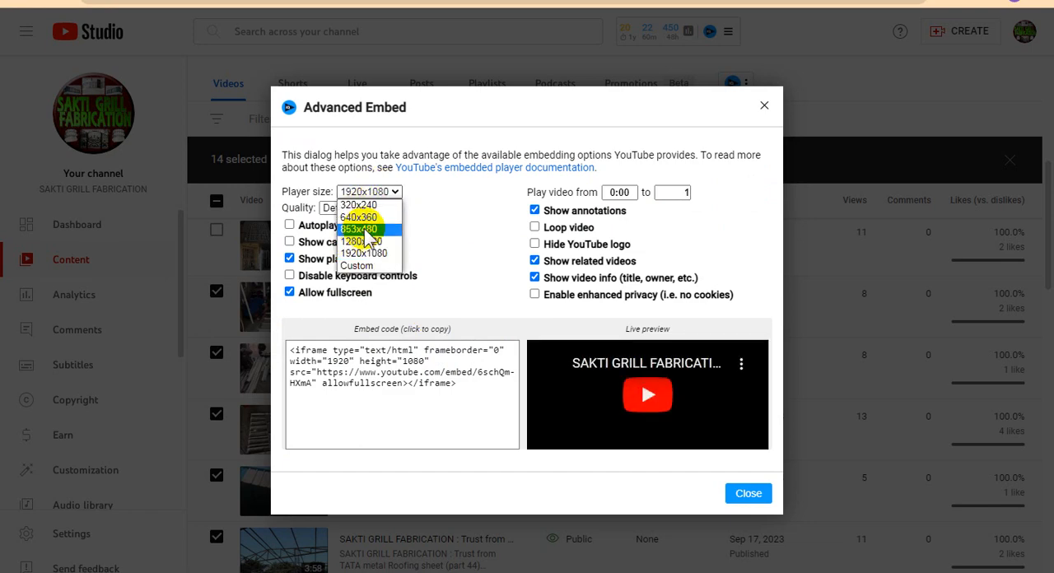
{"action": "left_click", "coordinate": [365, 229]}
{"action": "left_click", "coordinate": [289, 225]}
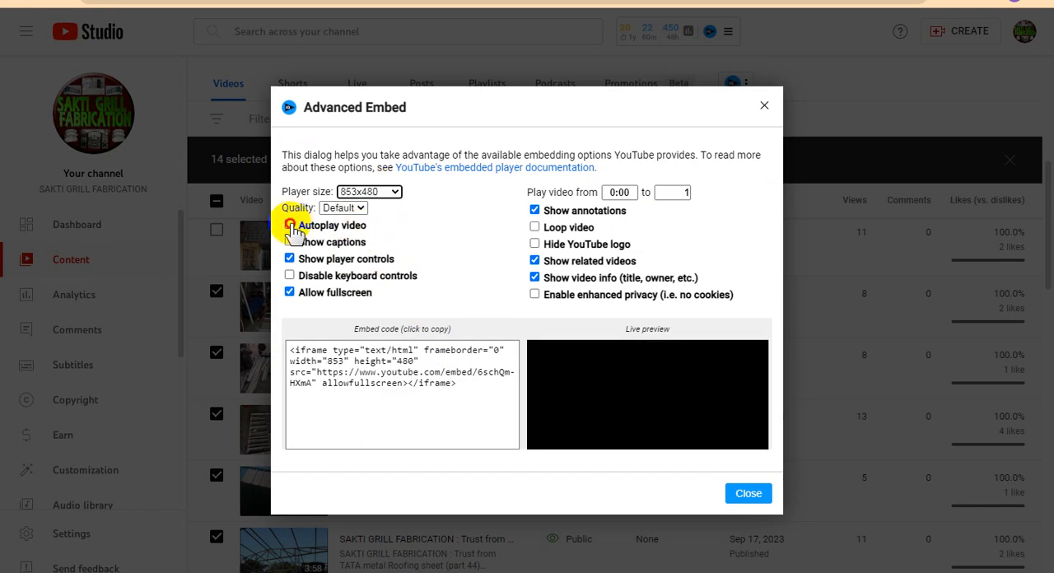
{"action": "left_click", "coordinate": [535, 262]}
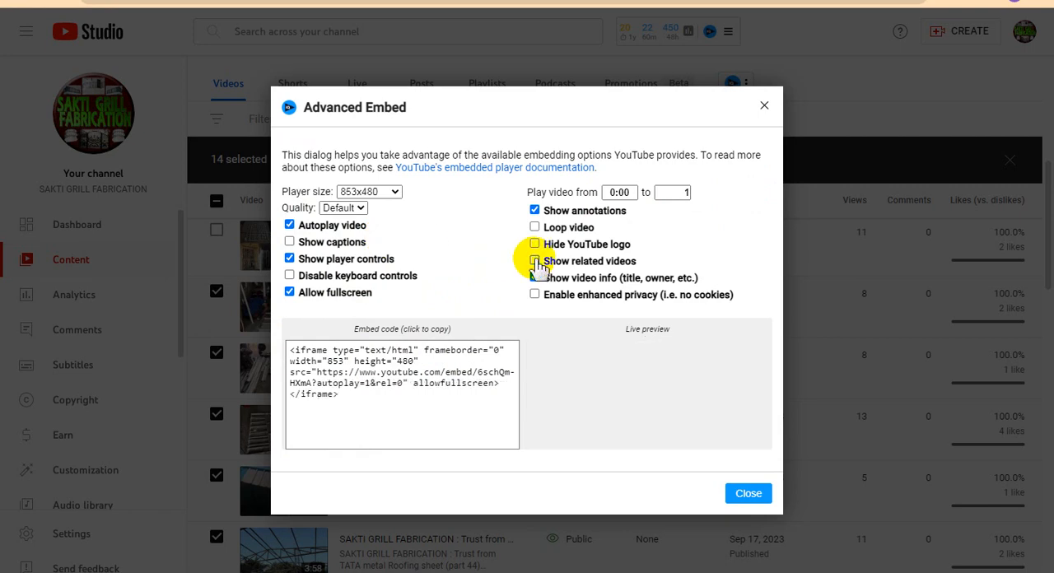
- Copy the generated embed code of the Part 57 video
{"action": "left_click", "coordinate": [375, 381]}
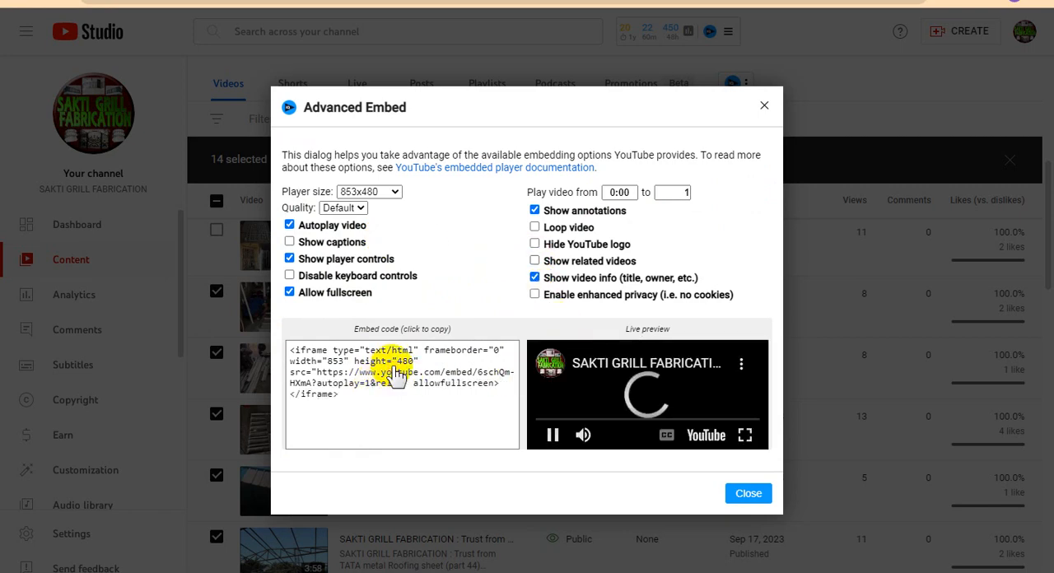
{"action": "right_click", "coordinate": [392, 356]}
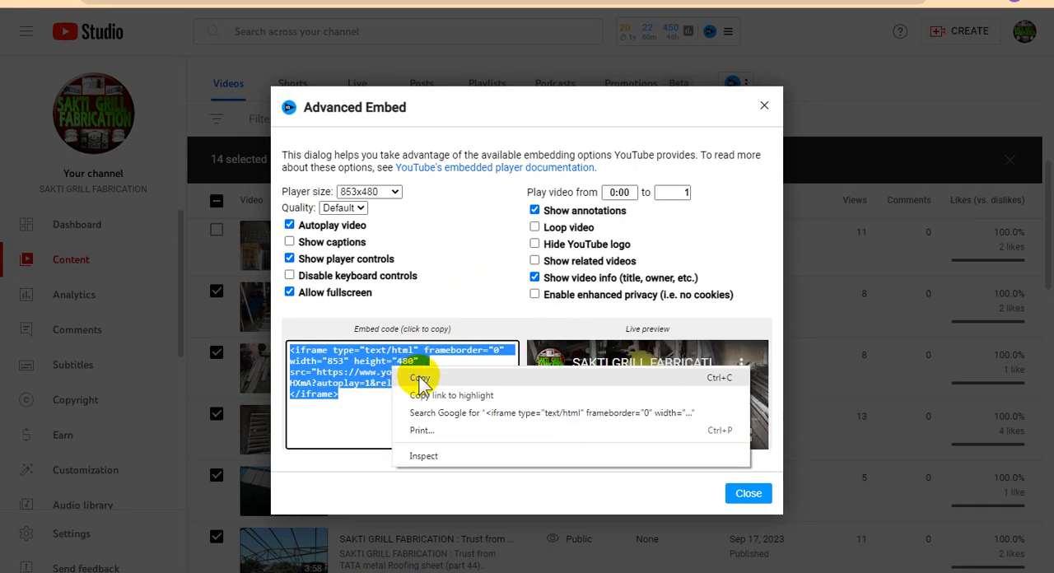
{"action": "left_click", "coordinate": [415, 366]}
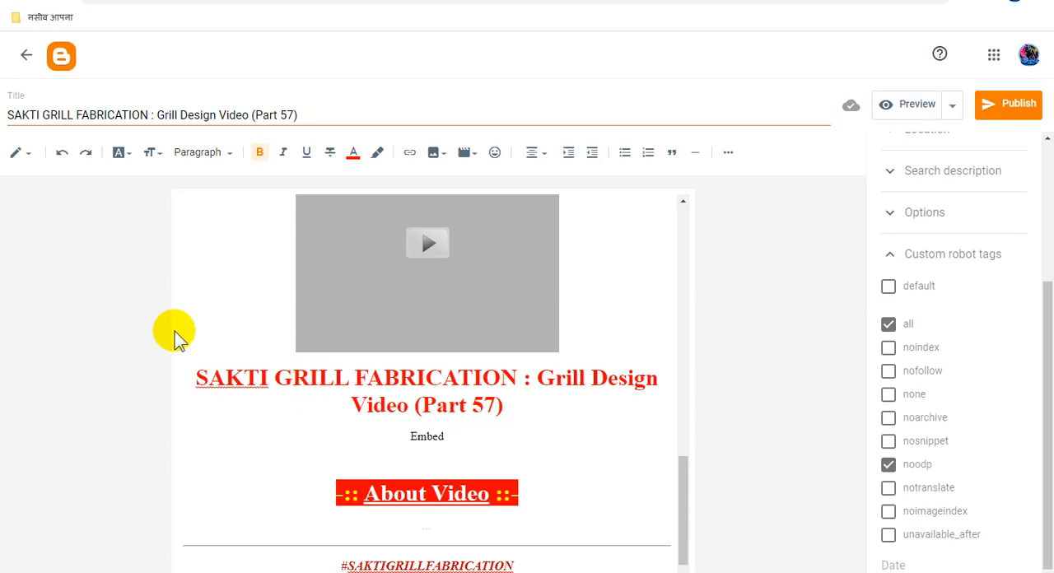
- Replace the Embed placeholder in the Part 57 post's HTML with the copied player code and confirm publishing the post on its schedule
{"action": "left_click", "coordinate": [33, 160]}
{"action": "left_click", "coordinate": [60, 128]}
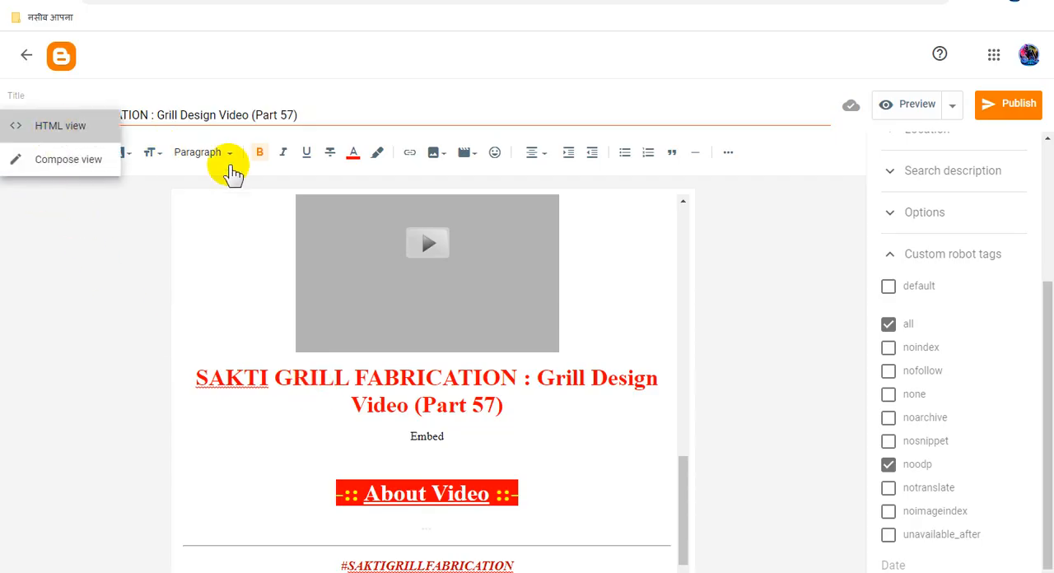
{"action": "scroll", "coordinate": [492, 440], "scroll_direction": "down", "scroll_amount": 8}
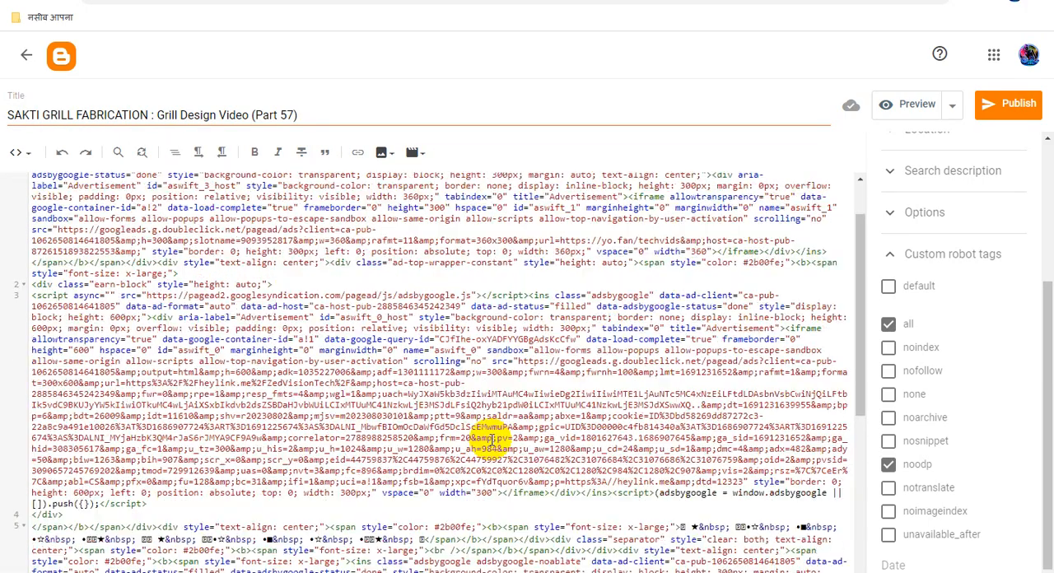
{"action": "double_click", "coordinate": [272, 431]}
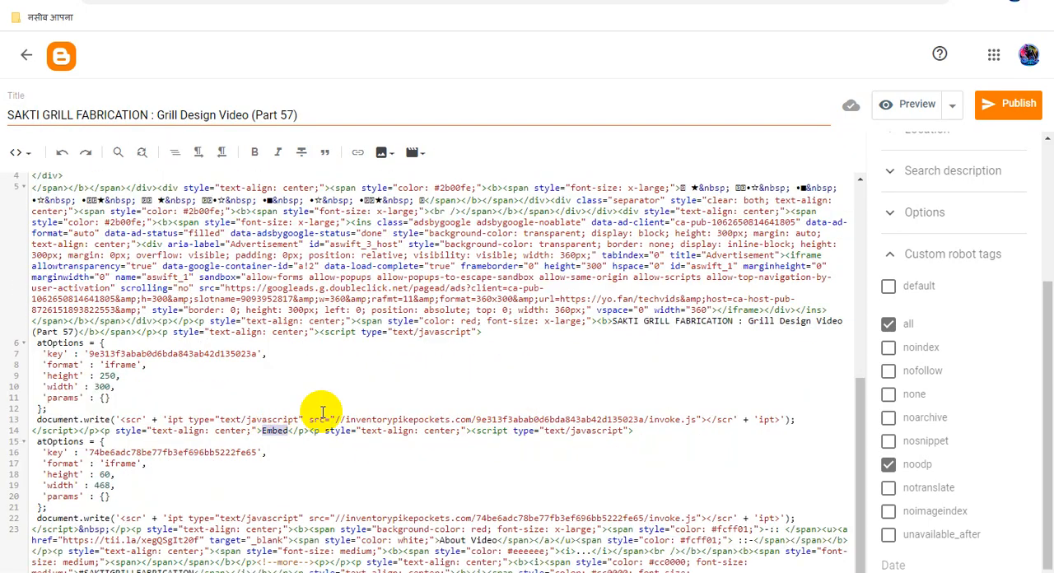
{"action": "key", "text": "ctrl+v"}
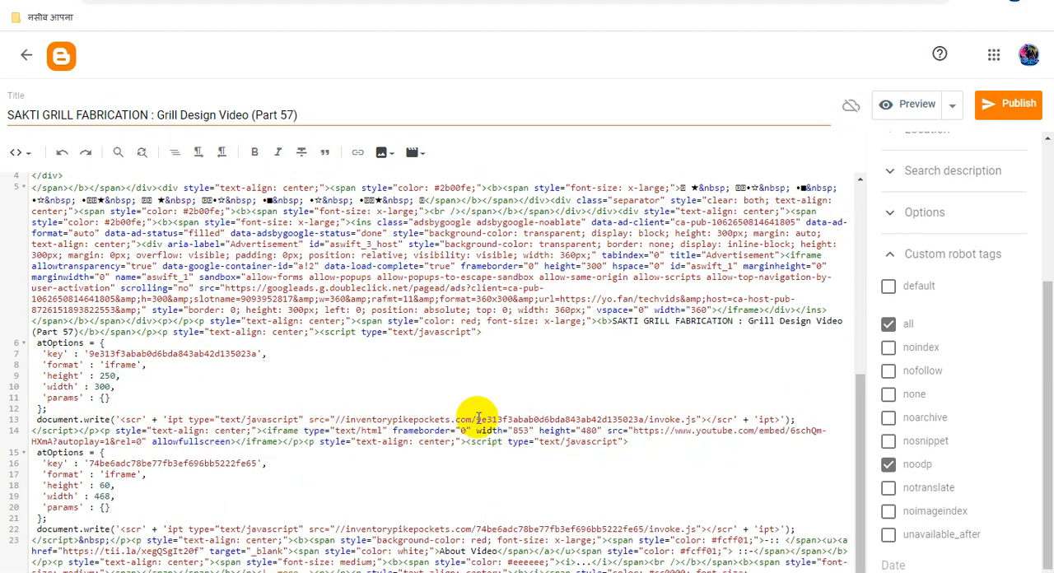
{"action": "left_click", "coordinate": [1001, 115]}
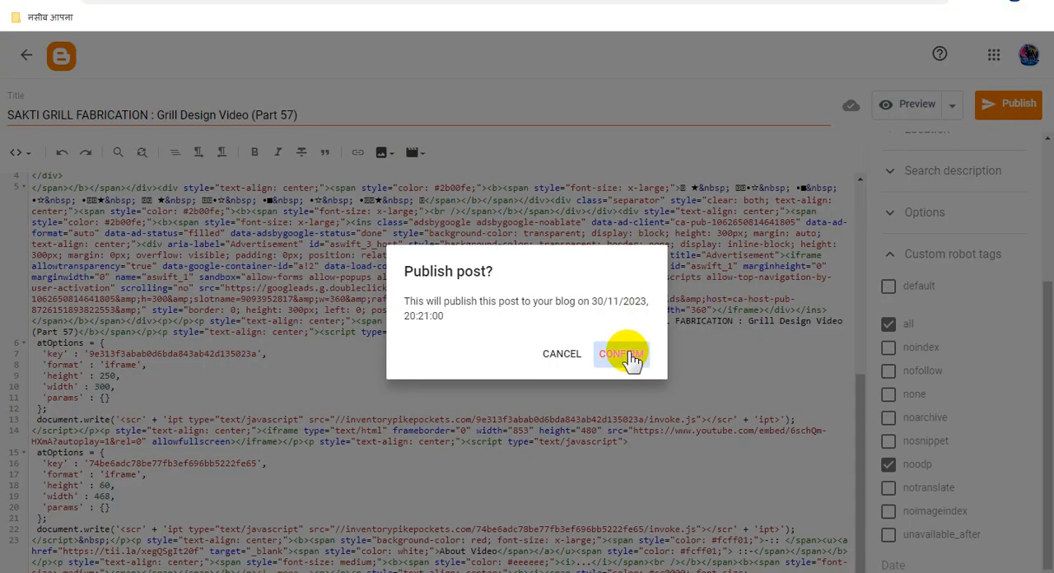
{"action": "left_click", "coordinate": [626, 354]}
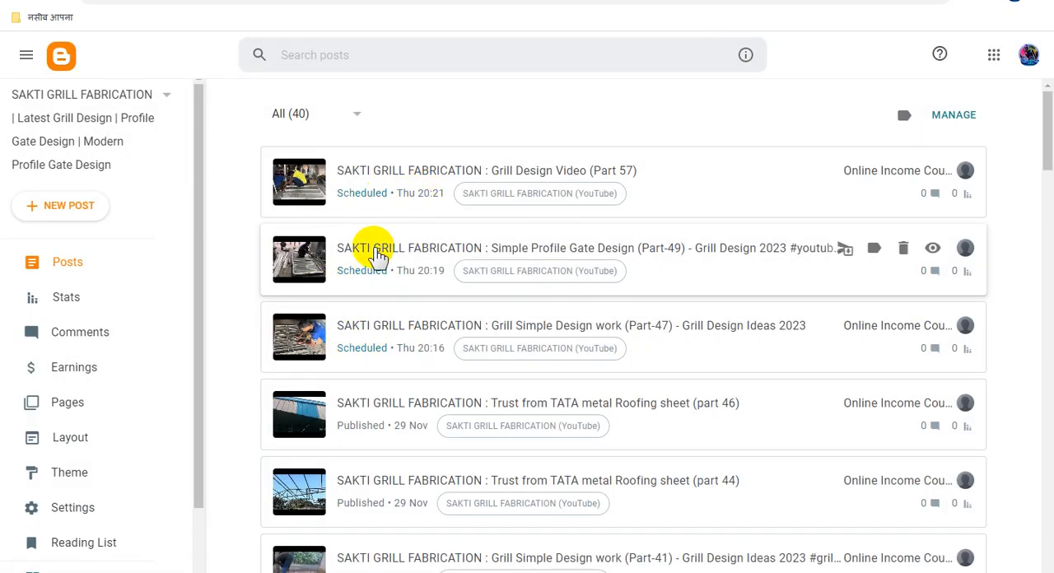
- View the live blog and examine the Trust from TATA metal Roofing sheet (part 46) post down to its embedded video player
{"action": "scroll", "coordinate": [113, 482], "scroll_direction": "down", "scroll_amount": 1}
{"action": "left_click", "coordinate": [82, 492]}
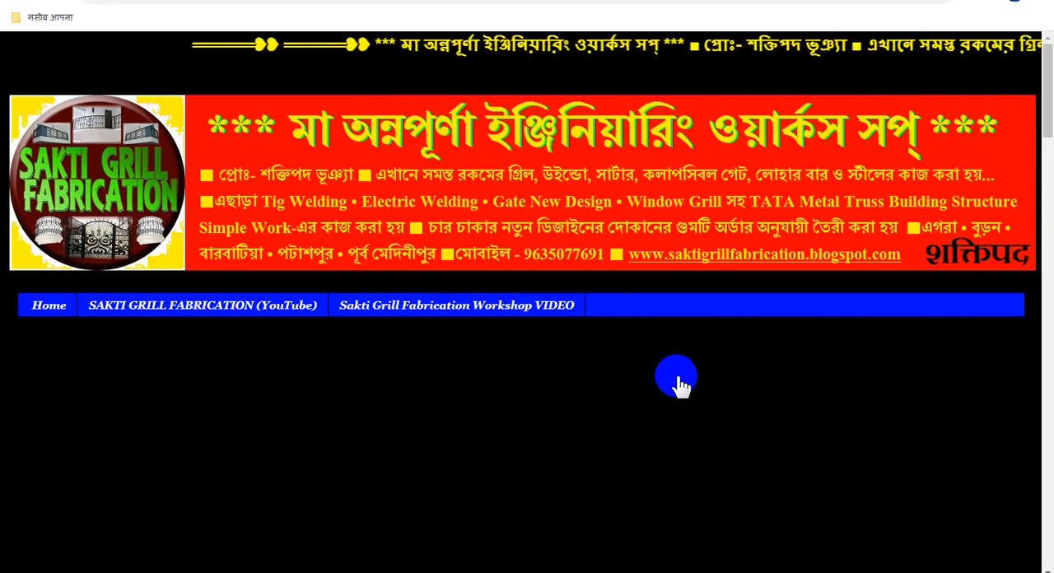
{"action": "scroll", "coordinate": [681, 384], "scroll_direction": "down", "scroll_amount": 5}
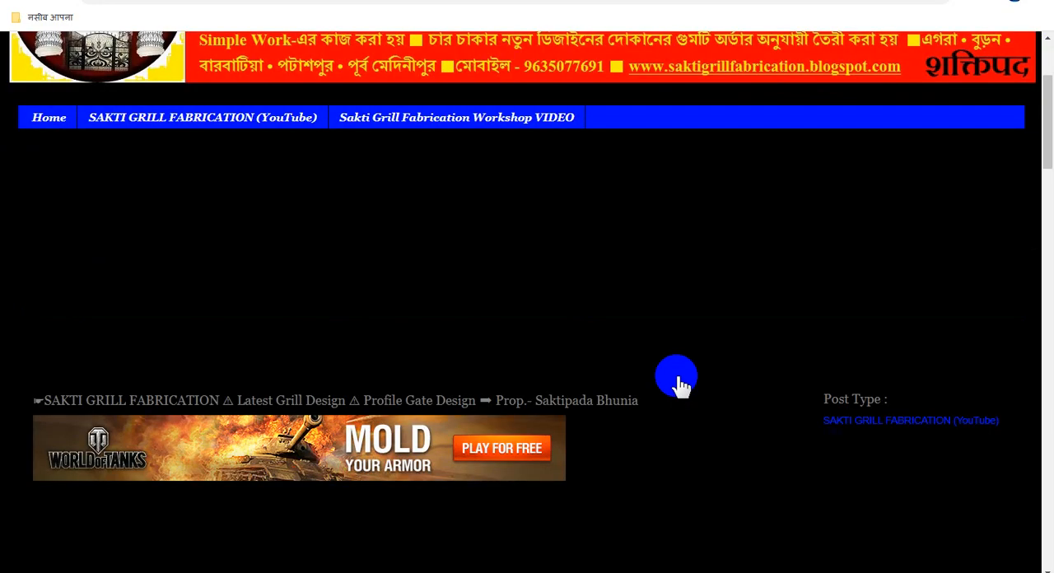
{"action": "scroll", "coordinate": [681, 385], "scroll_direction": "down", "scroll_amount": 5}
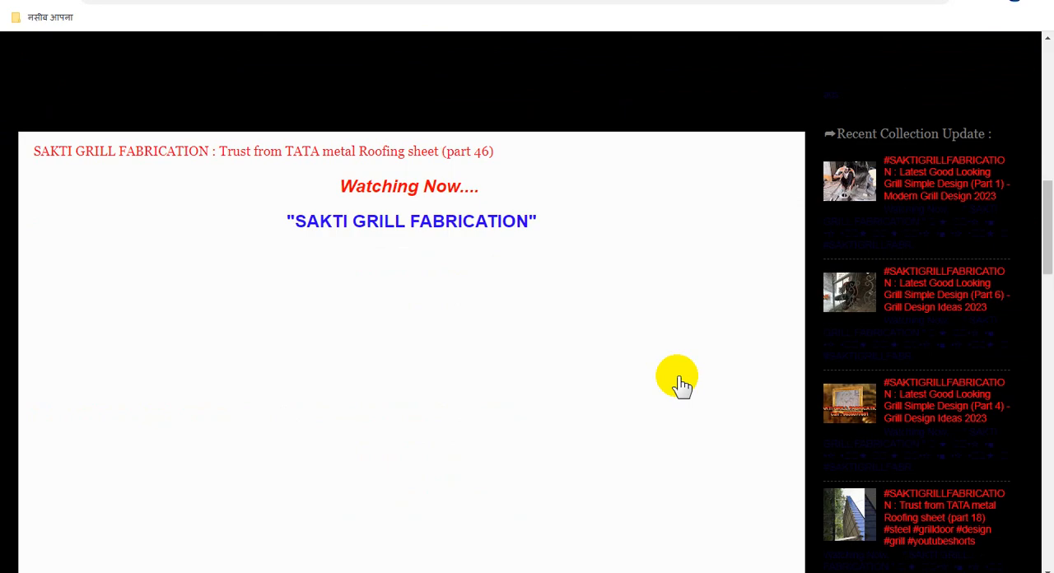
{"action": "scroll", "coordinate": [680, 386], "scroll_direction": "down", "scroll_amount": 10}
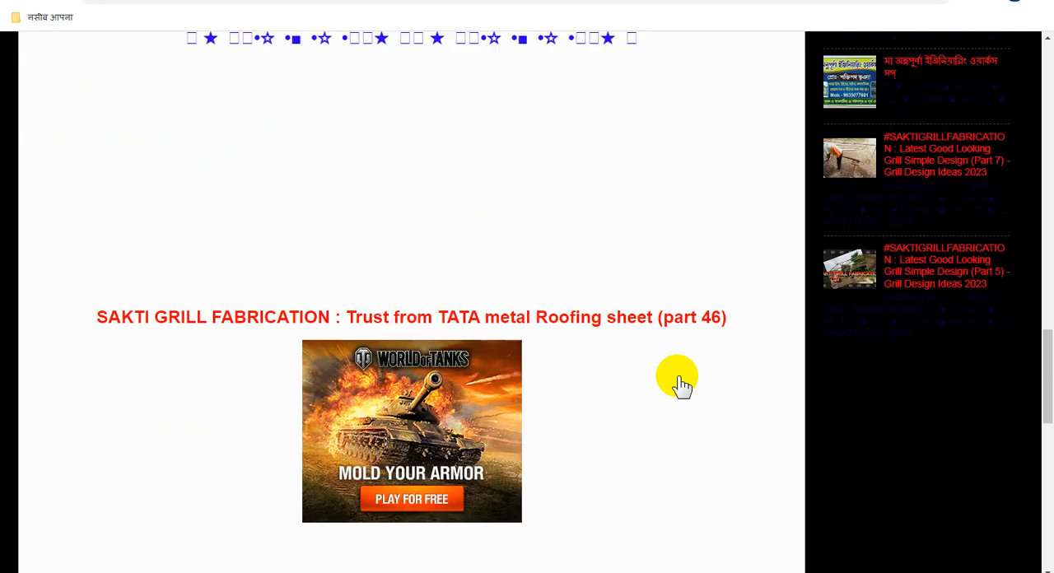
{"action": "scroll", "coordinate": [677, 381], "scroll_direction": "down", "scroll_amount": 2}
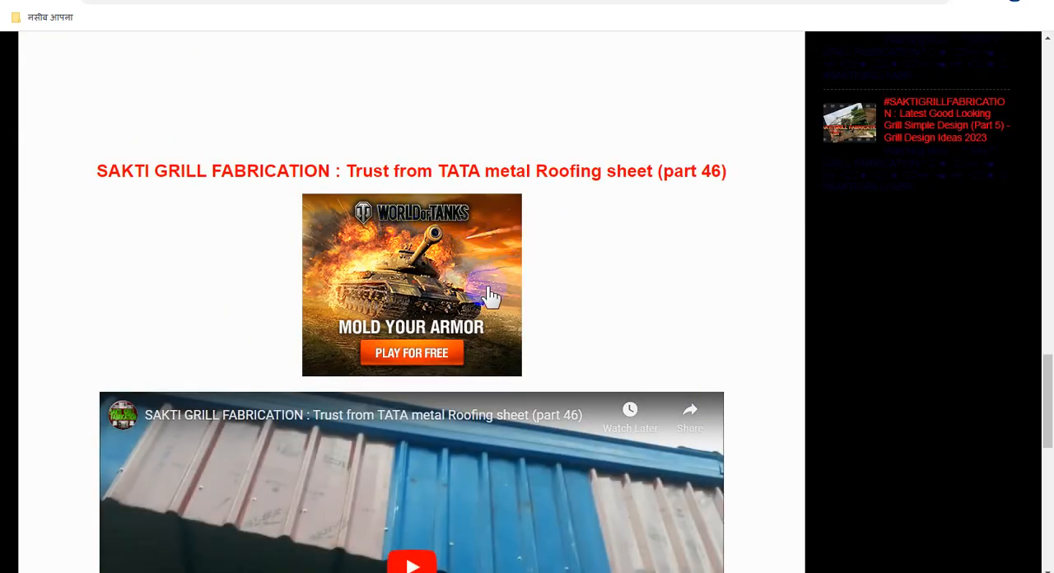
{"action": "scroll", "coordinate": [489, 295], "scroll_direction": "down", "scroll_amount": 3}
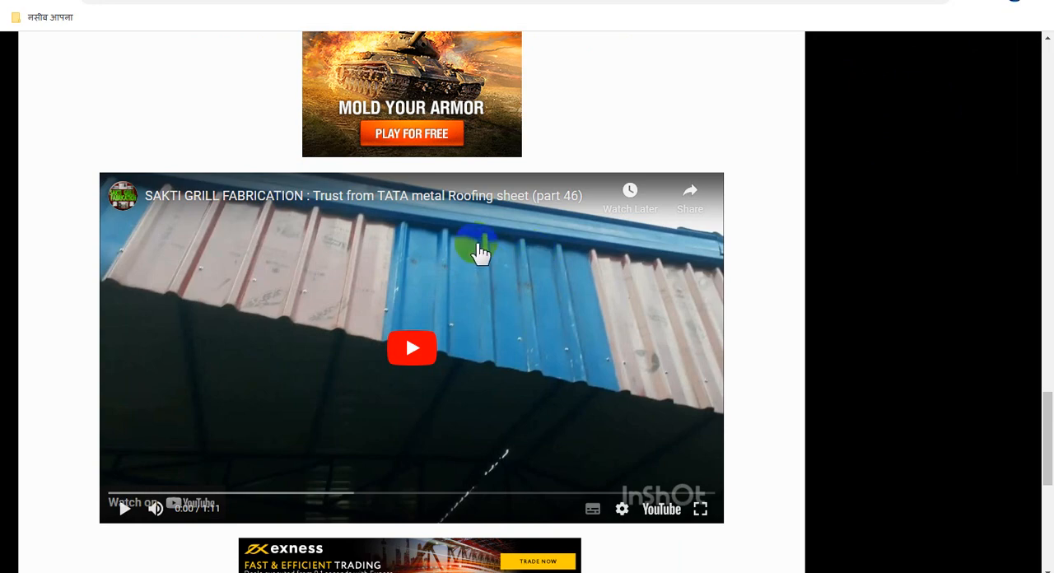